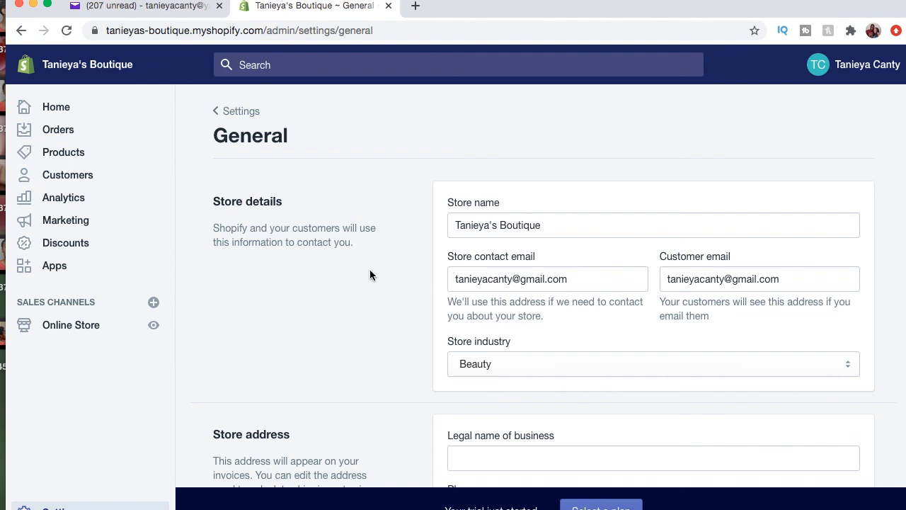
# - Review the General settings, covering store details, store address, standards and formats, order ID format, and store currency
pyautogui.scroll(-5, 370, 269)
pyautogui.scroll(-2, 409, 276)
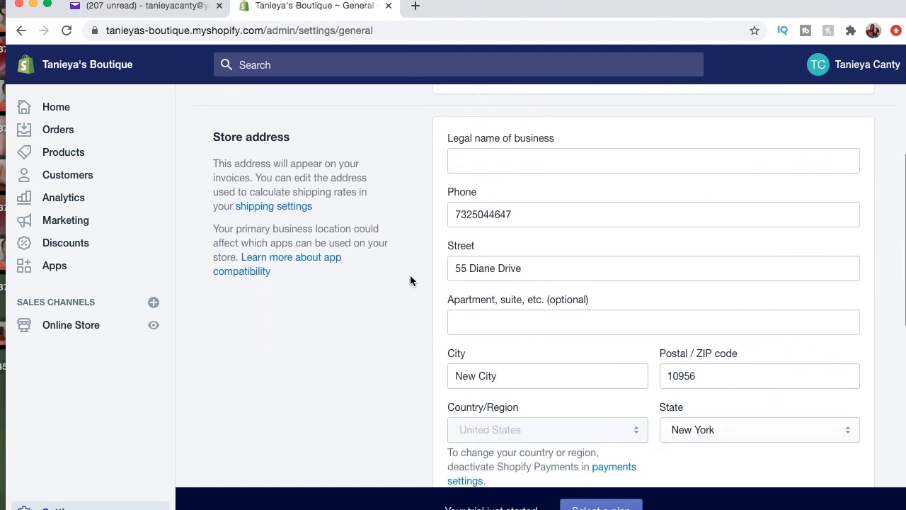
pyautogui.scroll(-3, 409, 277)
pyautogui.scroll(-2, 410, 278)
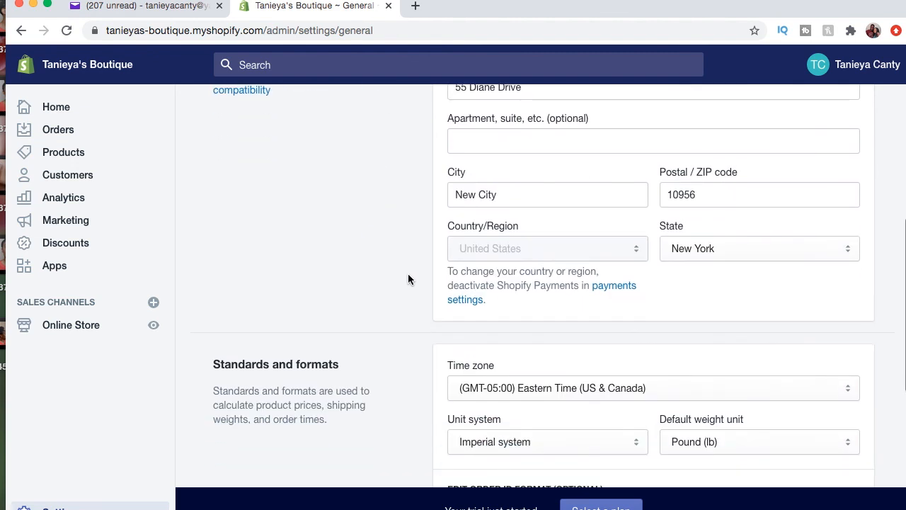
pyautogui.scroll(-4, 426, 176)
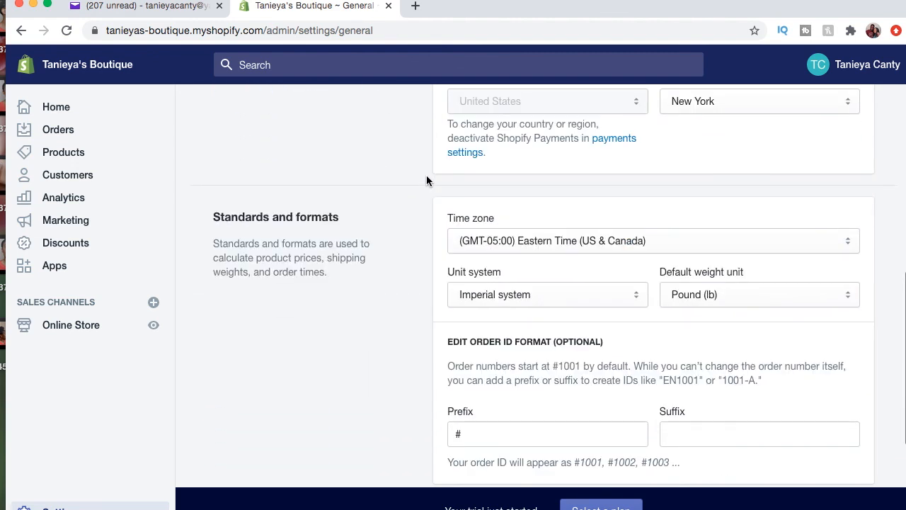
pyautogui.scroll(-1, 427, 175)
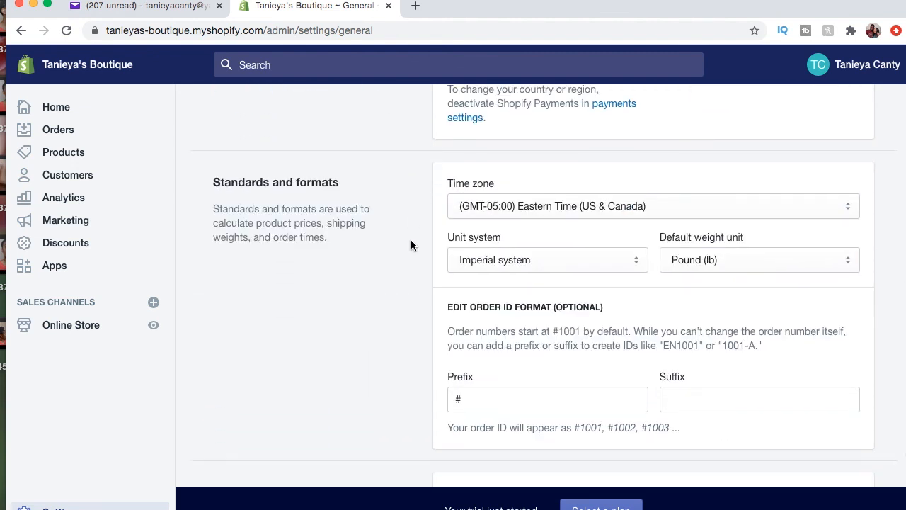
pyautogui.scroll(-2, 410, 240)
pyautogui.scroll(-4, 410, 239)
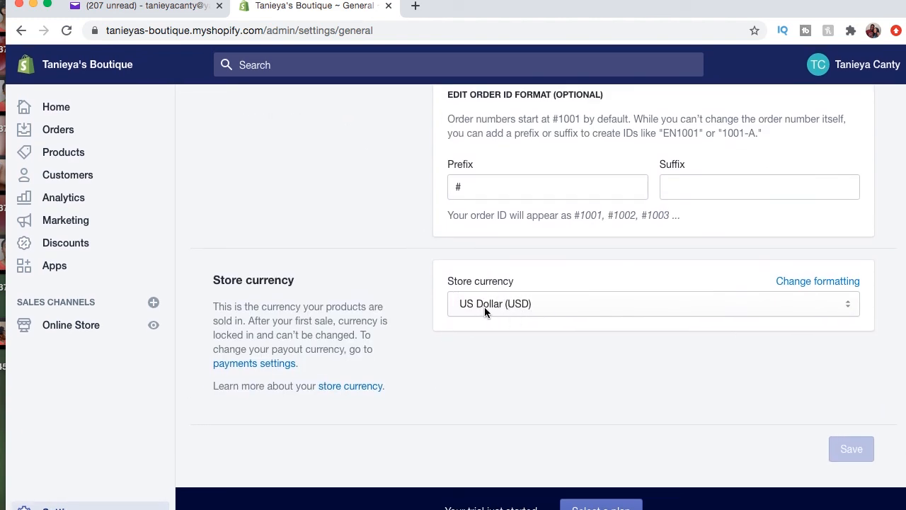
pyautogui.scroll(10, 203, 333)
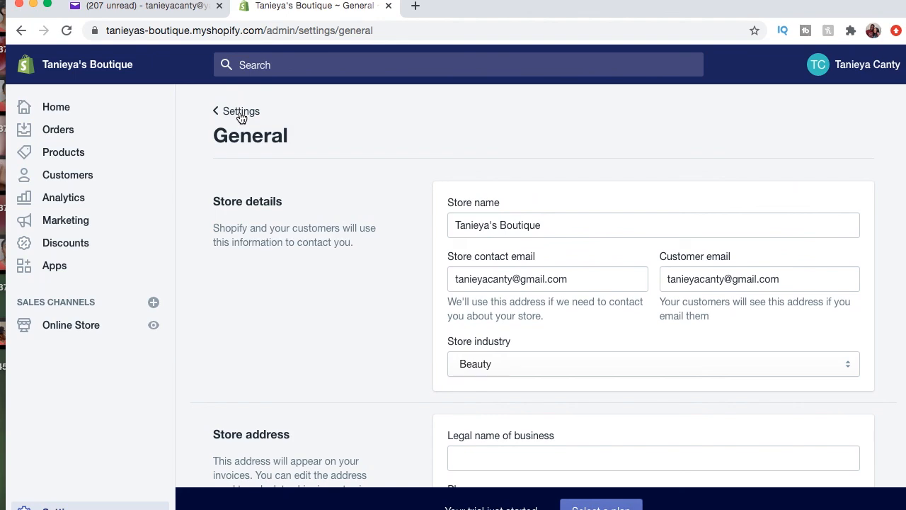
# - Open the Payments settings from the settings overview and start completing the Shopify Payments account setup
pyautogui.click(240, 116)
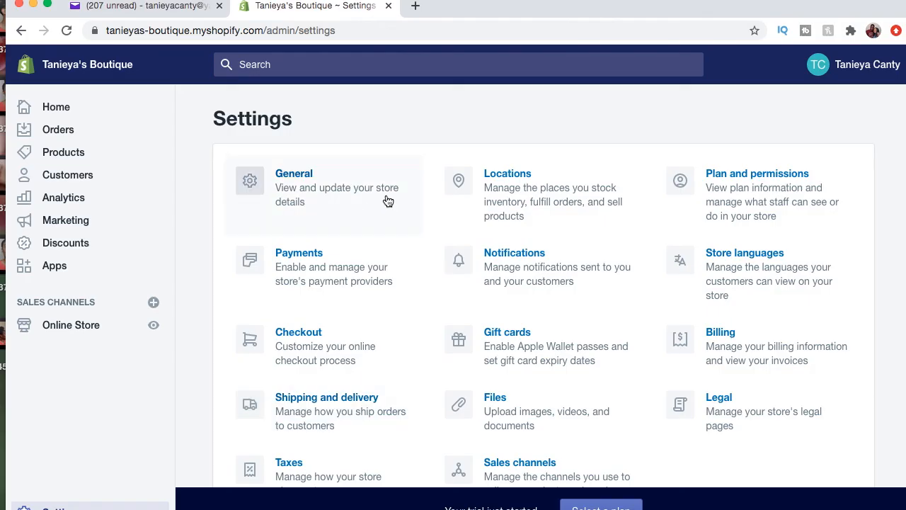
pyautogui.click(287, 259)
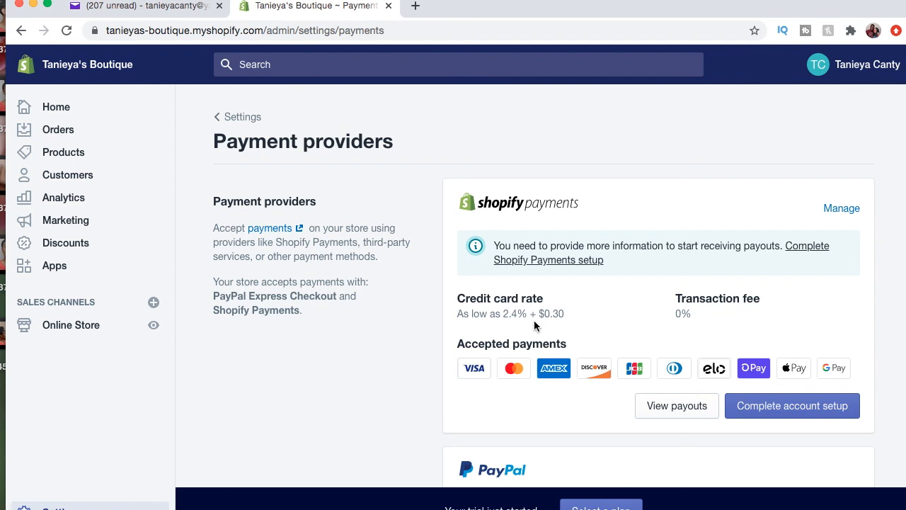
pyautogui.scroll(-2, 641, 330)
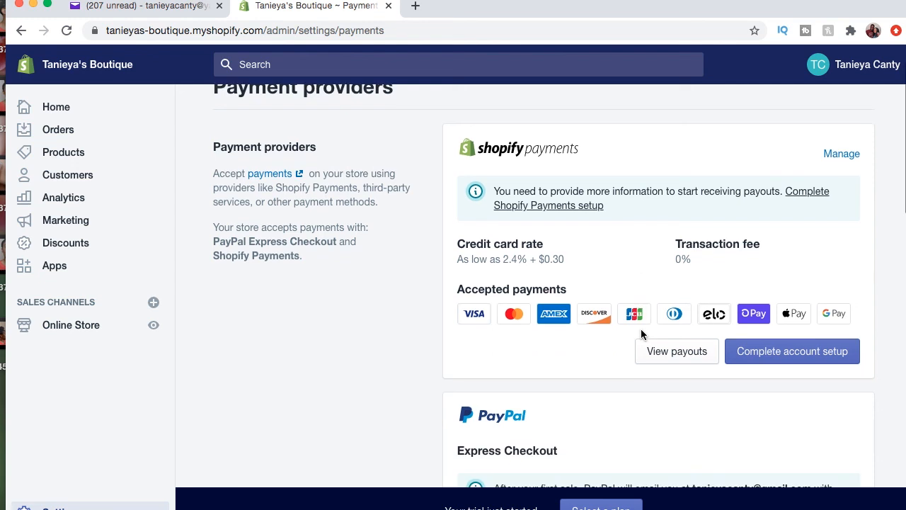
pyautogui.click(778, 359)
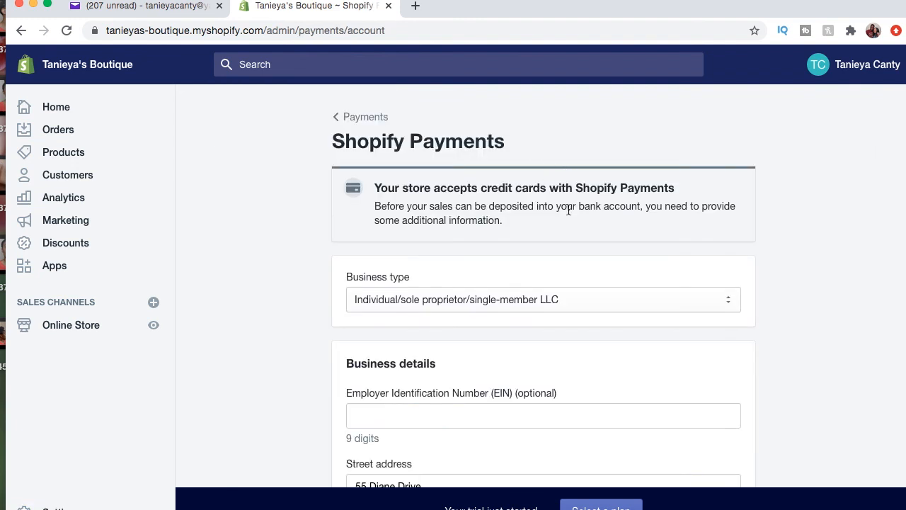
# - Look through the available business types in the Shopify Payments form, keeping Individual/sole proprietor/single-member LLC
pyautogui.scroll(-2, 566, 208)
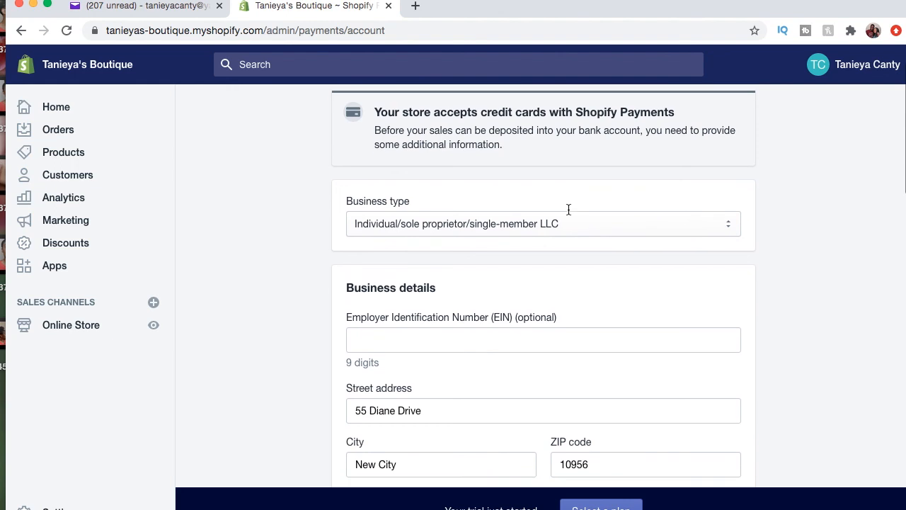
pyautogui.click(604, 231)
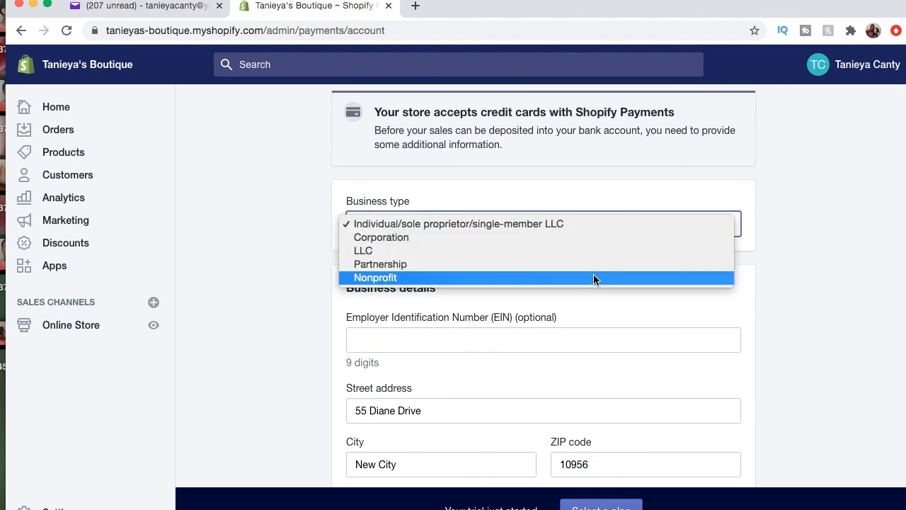
pyautogui.click(776, 269)
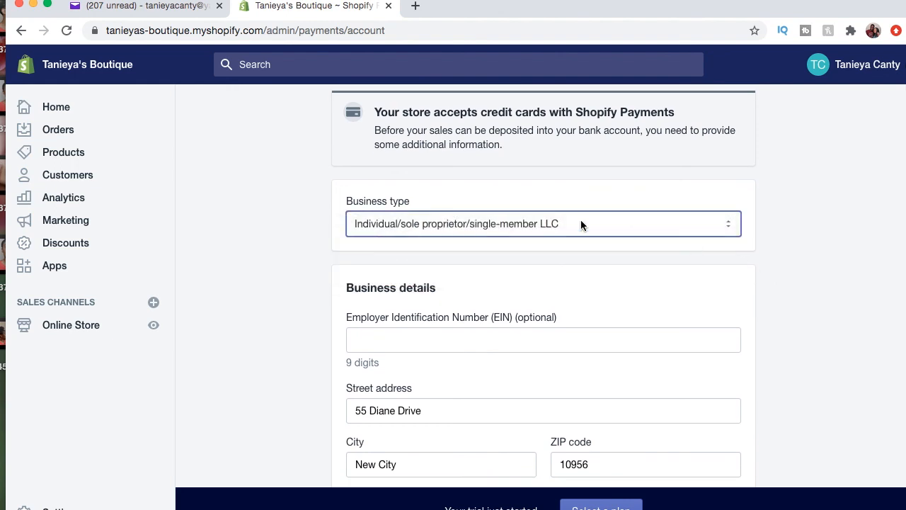
# - Review the Shopify Payments form's business, personal and product details, customer billing statement, banking information, and terms sections
pyautogui.scroll(-3, 580, 220)
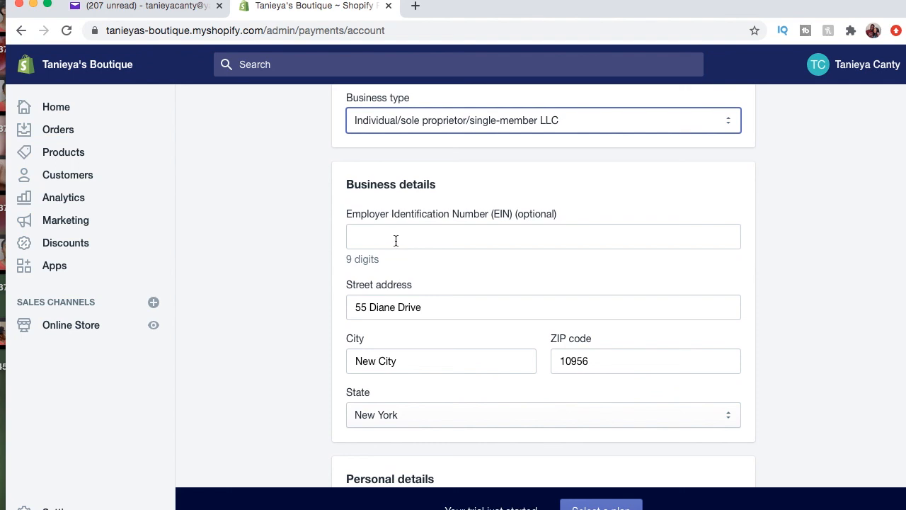
pyautogui.scroll(-3, 396, 240)
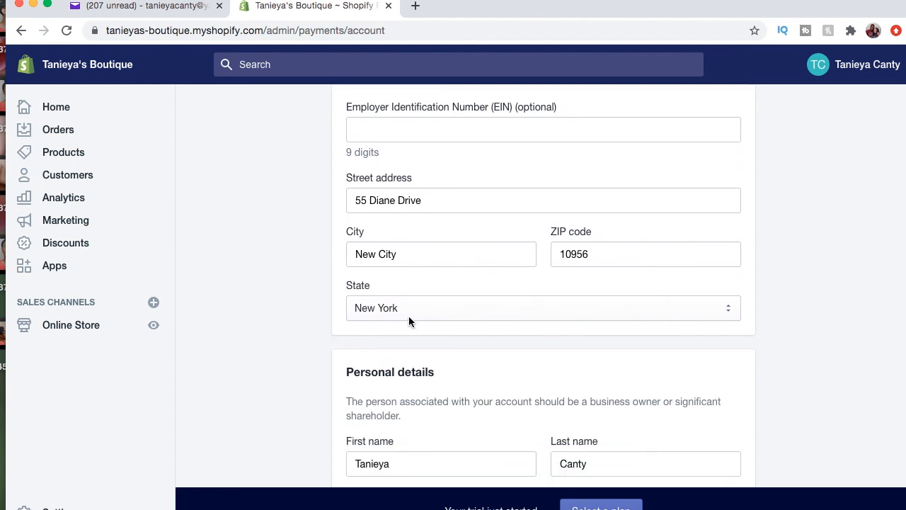
pyautogui.scroll(-8, 427, 324)
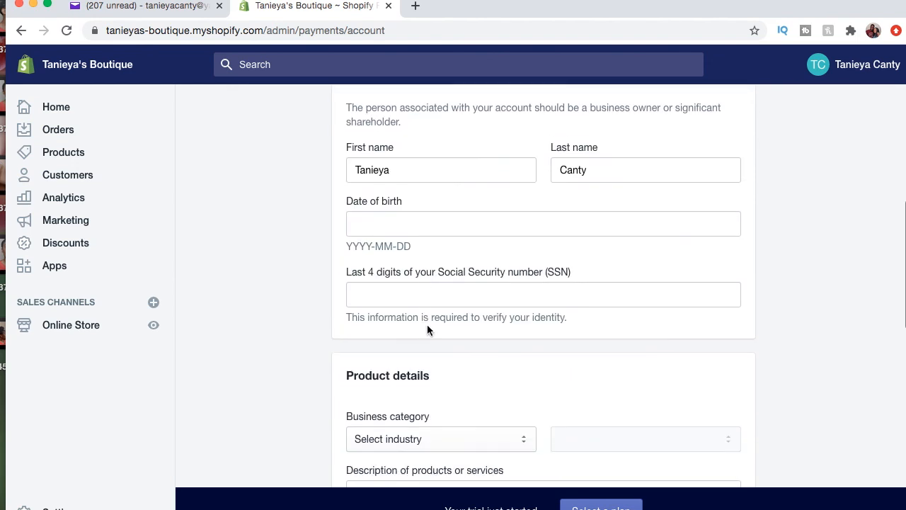
pyautogui.scroll(-4, 397, 259)
pyautogui.scroll(-4, 397, 261)
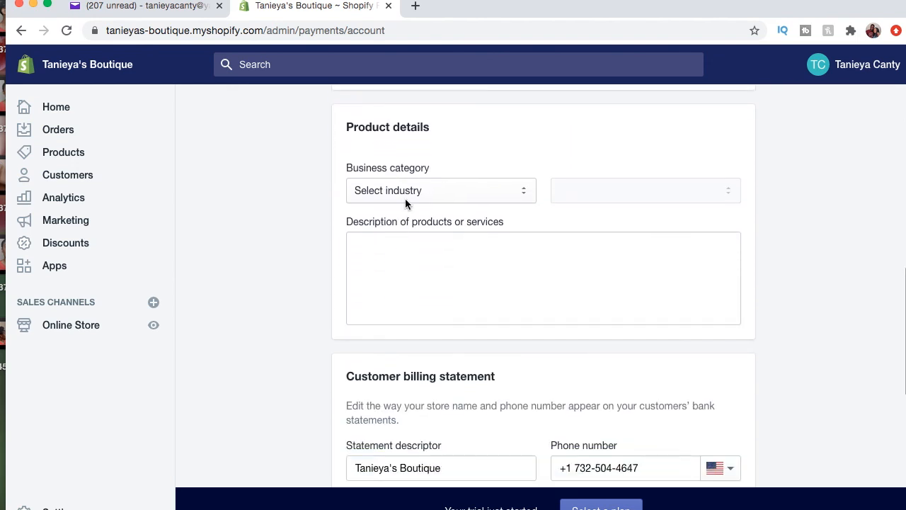
pyautogui.scroll(-6, 523, 187)
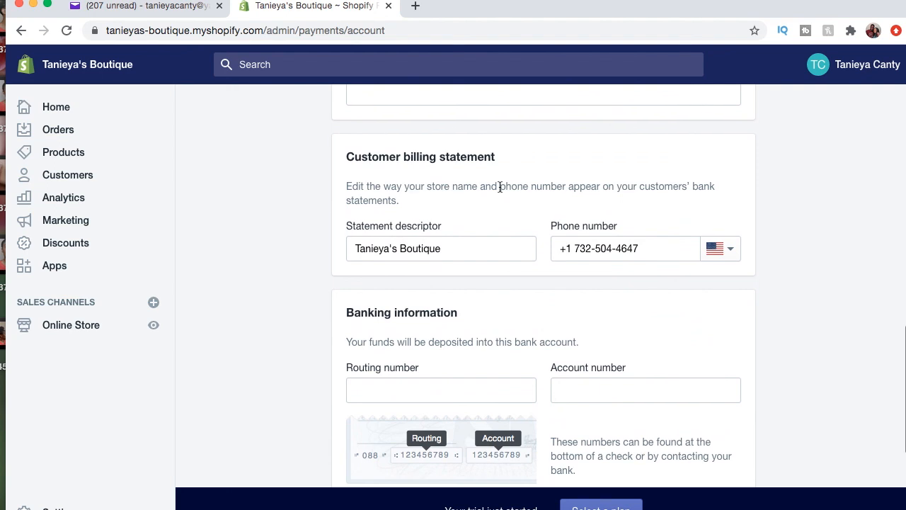
pyautogui.scroll(-1, 480, 208)
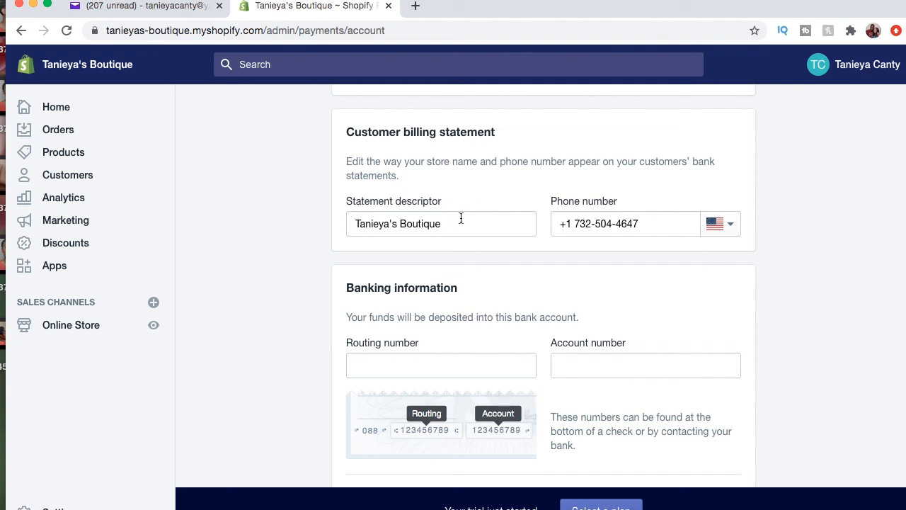
pyautogui.scroll(-5, 553, 363)
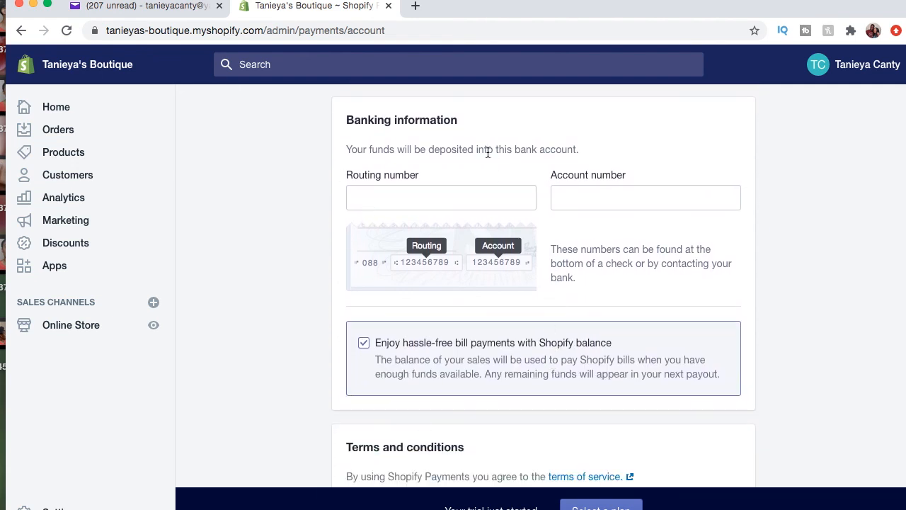
pyautogui.scroll(-3, 488, 152)
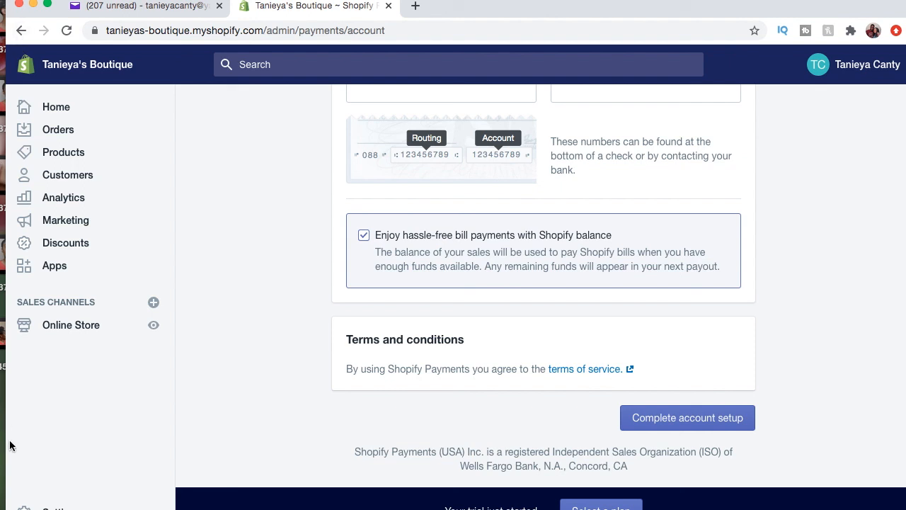
# - Return to the Payments settings and review PayPal, Amazon Pay, third-party, alternative and manual payment methods, plus the payment capture options
pyautogui.click(55, 508)
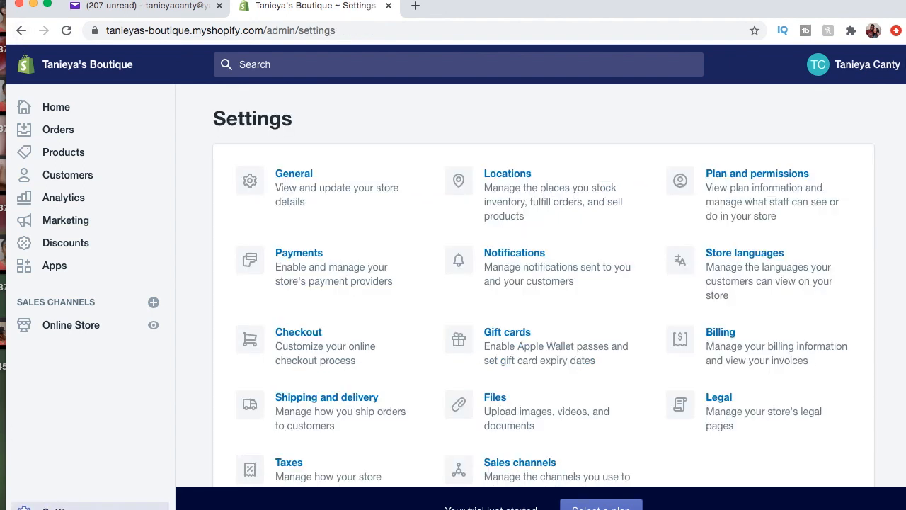
pyautogui.click(309, 262)
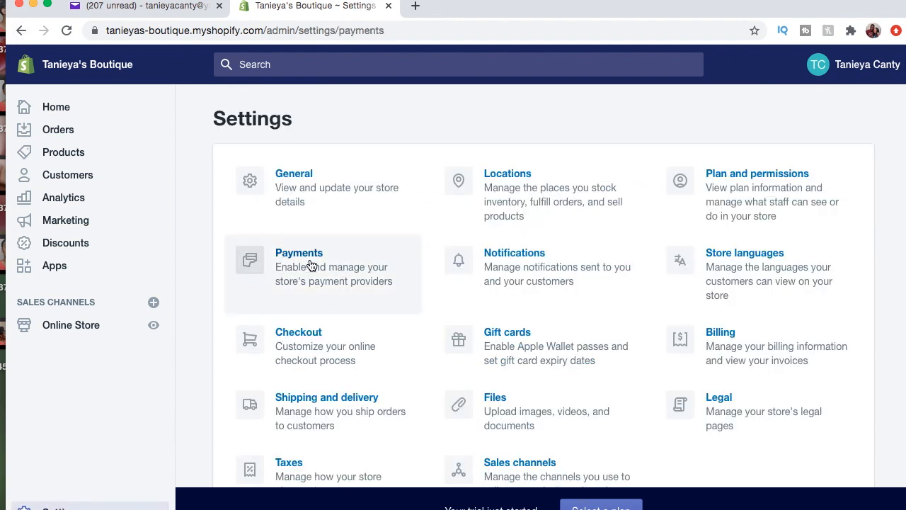
pyautogui.scroll(-5, 538, 177)
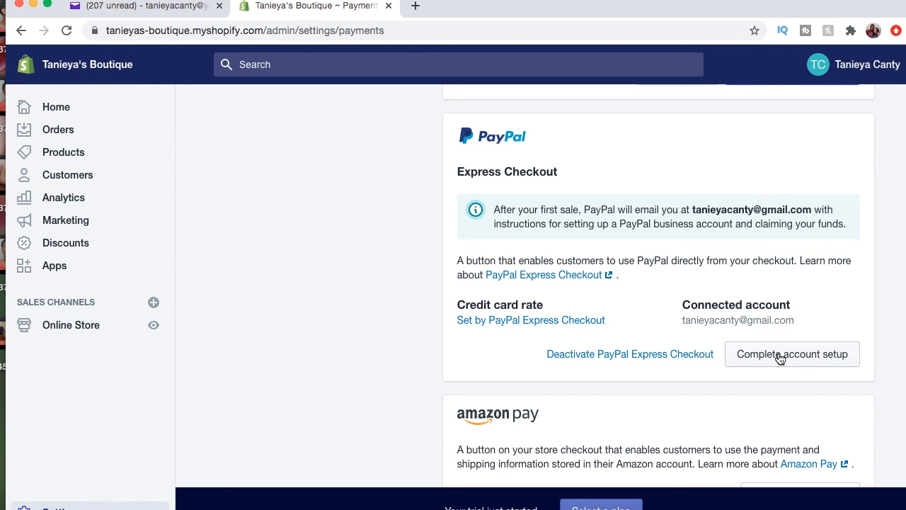
pyautogui.scroll(-5, 778, 358)
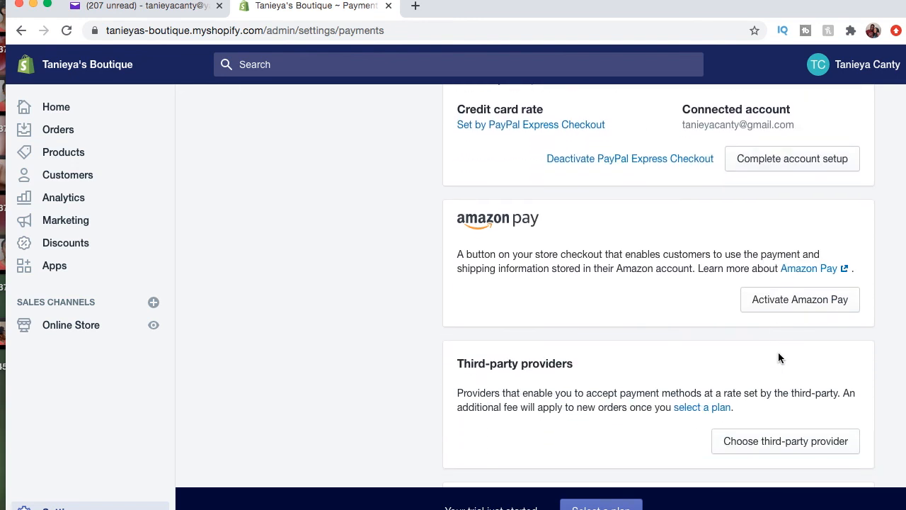
pyautogui.scroll(-10, 778, 357)
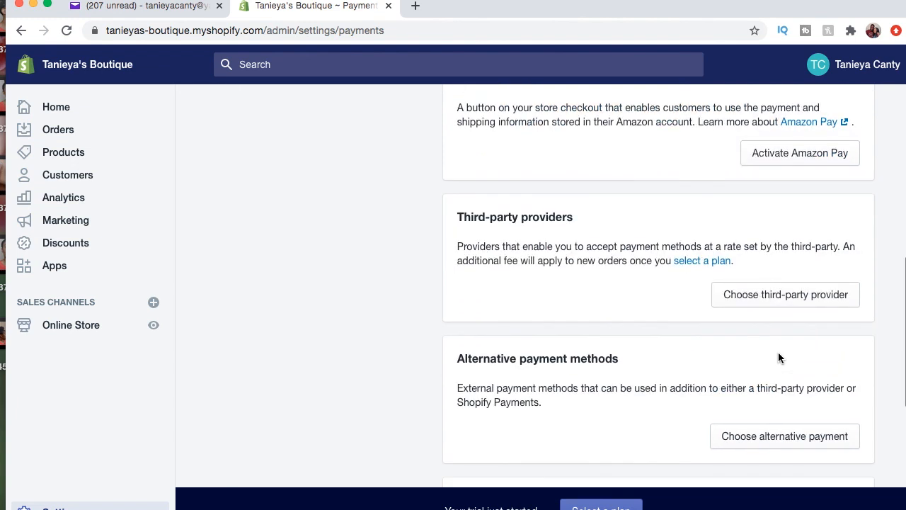
pyautogui.scroll(-2, 778, 353)
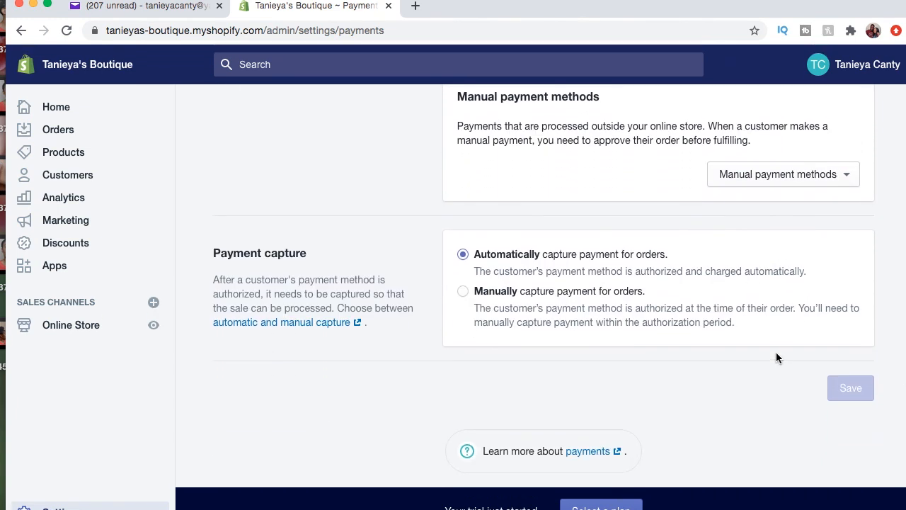
pyautogui.scroll(4, 413, 363)
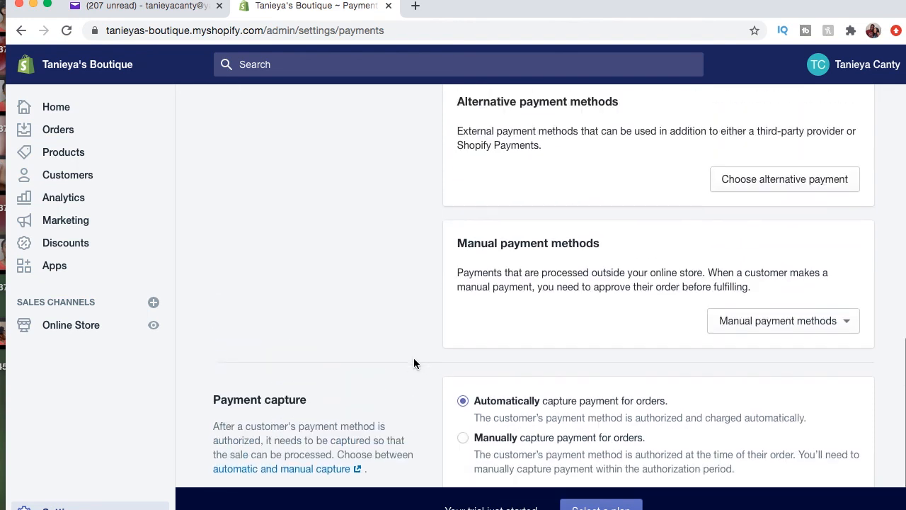
# - Open the Checkout settings from the settings overview and review the customer accounts and customer contact options
pyautogui.click(71, 506)
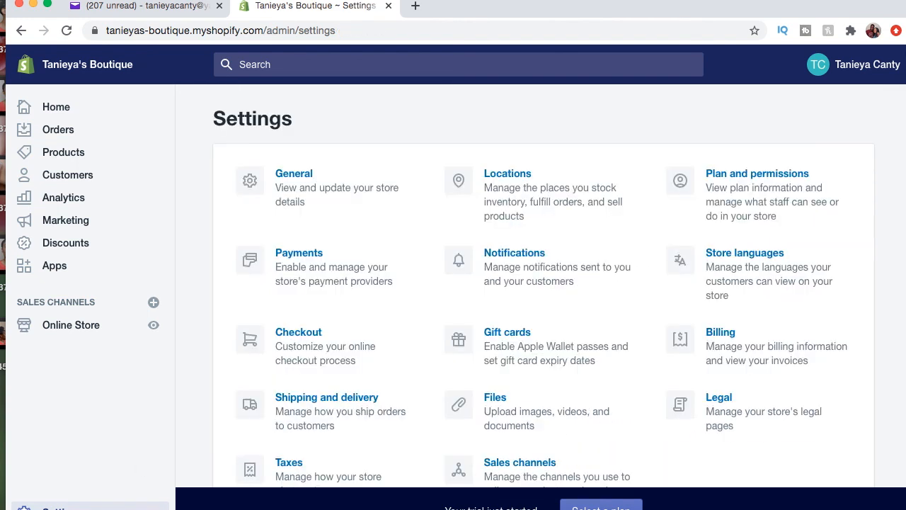
pyautogui.scroll(-2, 426, 305)
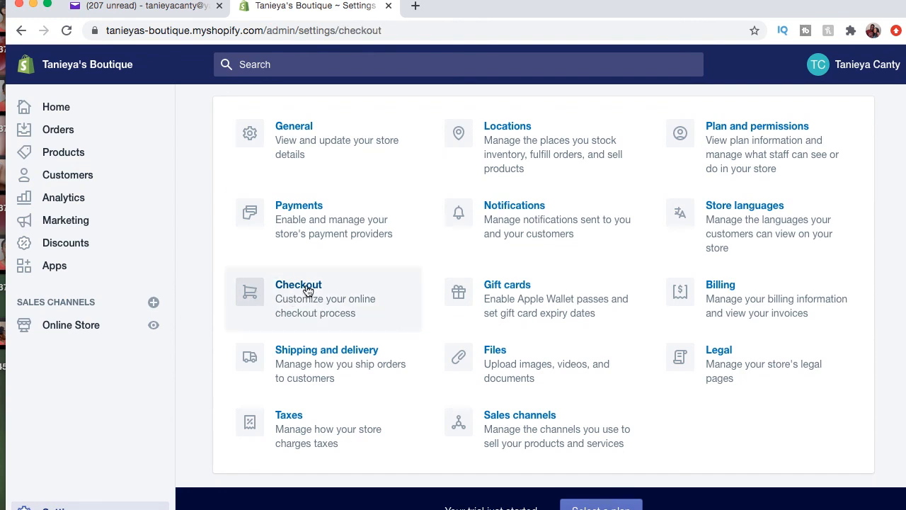
pyautogui.click(305, 289)
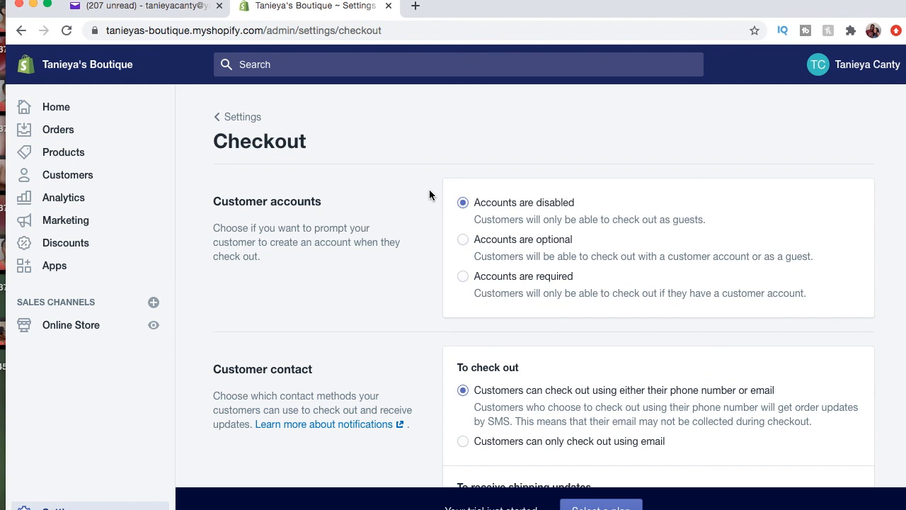
pyautogui.scroll(-1, 429, 190)
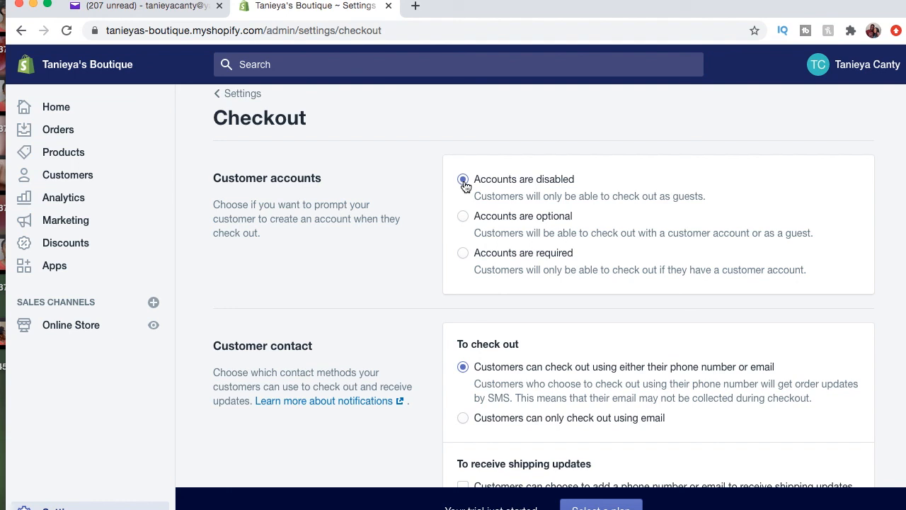
pyautogui.scroll(-5, 229, 279)
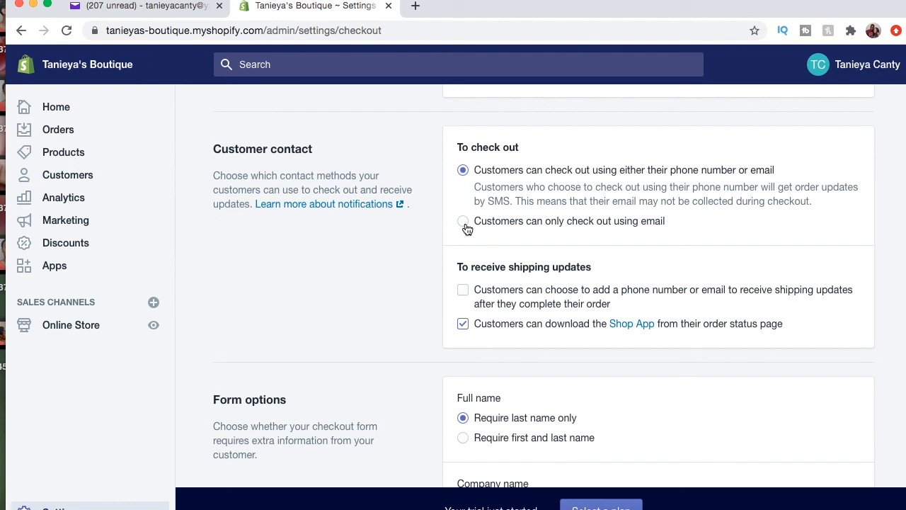
pyautogui.scroll(-2, 467, 228)
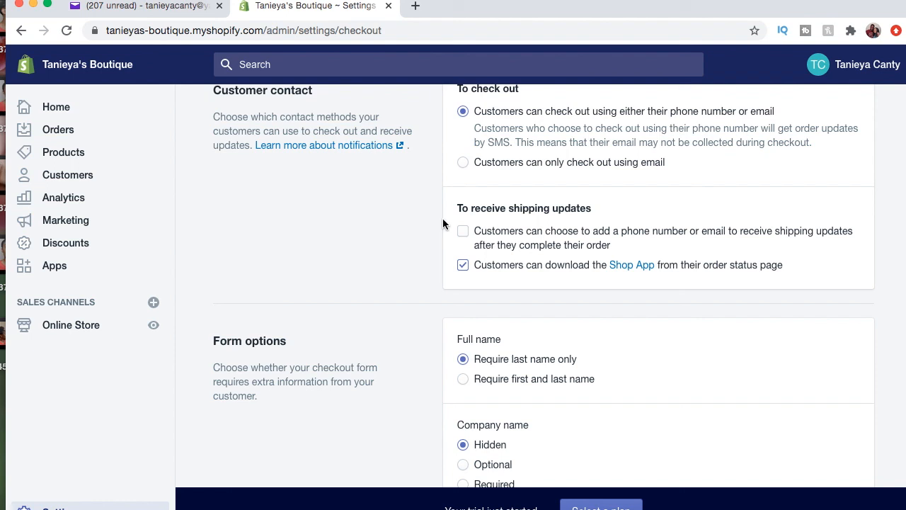
# - Review the checkout form options for full name, company name, address line 2 and shipping address phone number
pyautogui.scroll(-5, 442, 219)
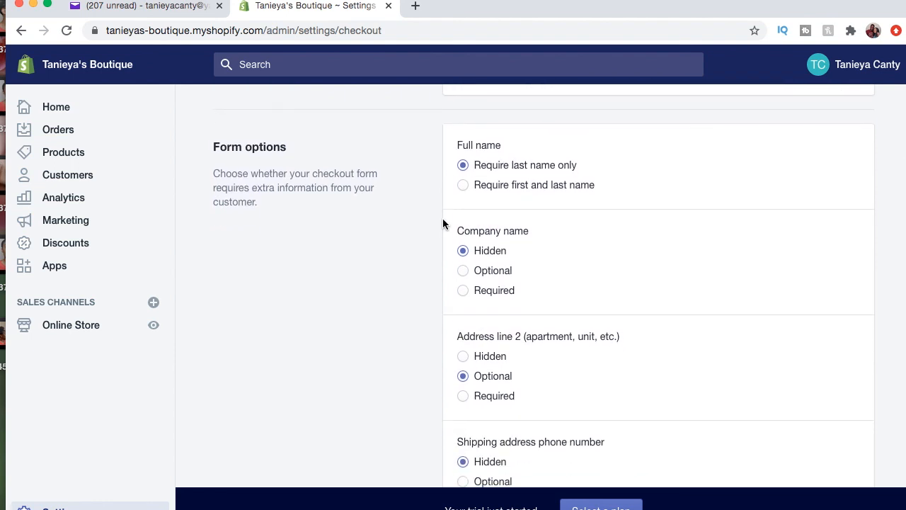
pyautogui.scroll(-1, 443, 224)
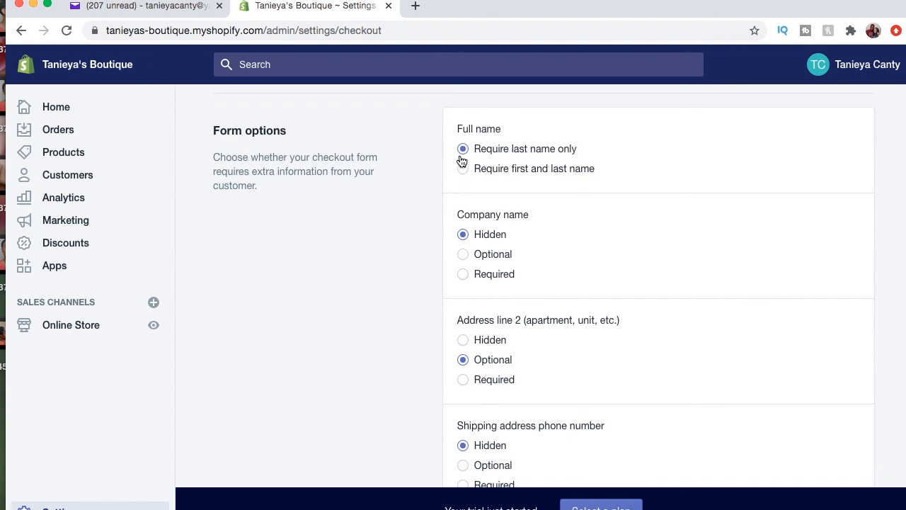
pyautogui.scroll(-4, 462, 162)
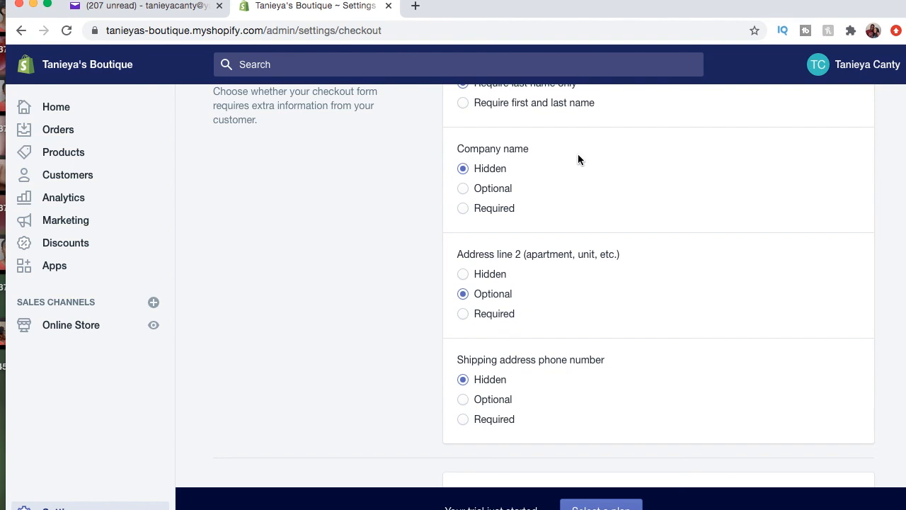
pyautogui.scroll(-5, 578, 156)
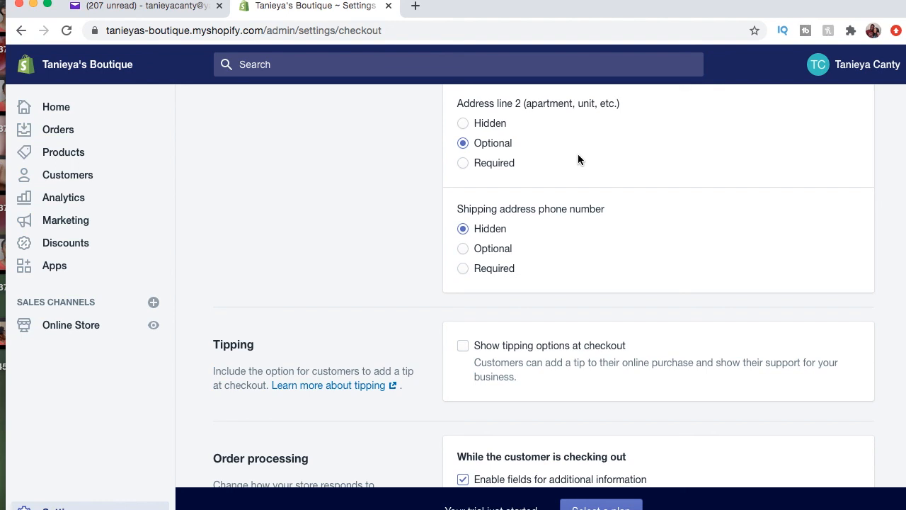
# - Review the tipping, order processing, additional scripts, email marketing and checkout language sections of the Checkout settings
pyautogui.scroll(-3, 577, 157)
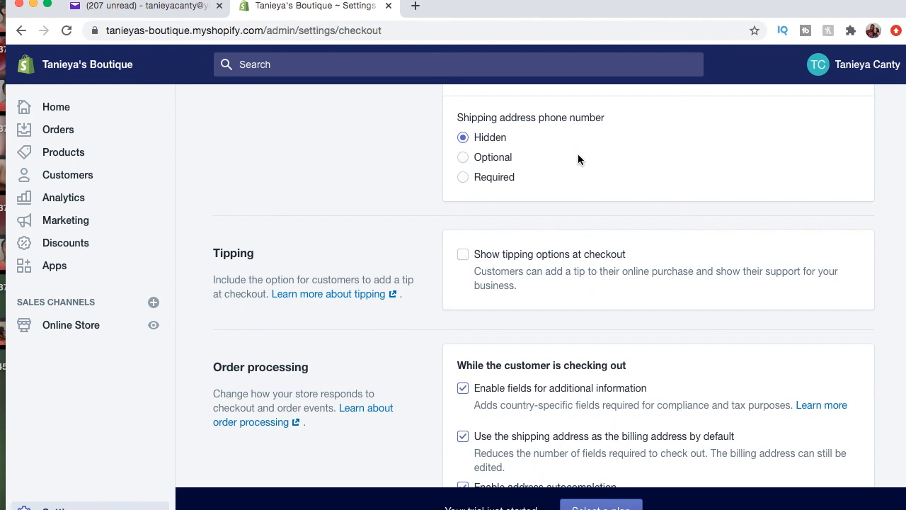
pyautogui.scroll(-4, 578, 159)
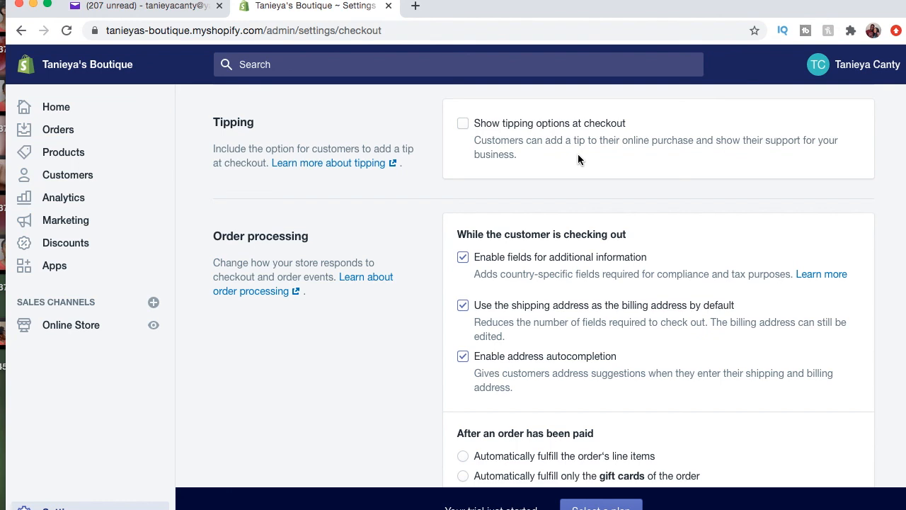
pyautogui.scroll(-3, 578, 160)
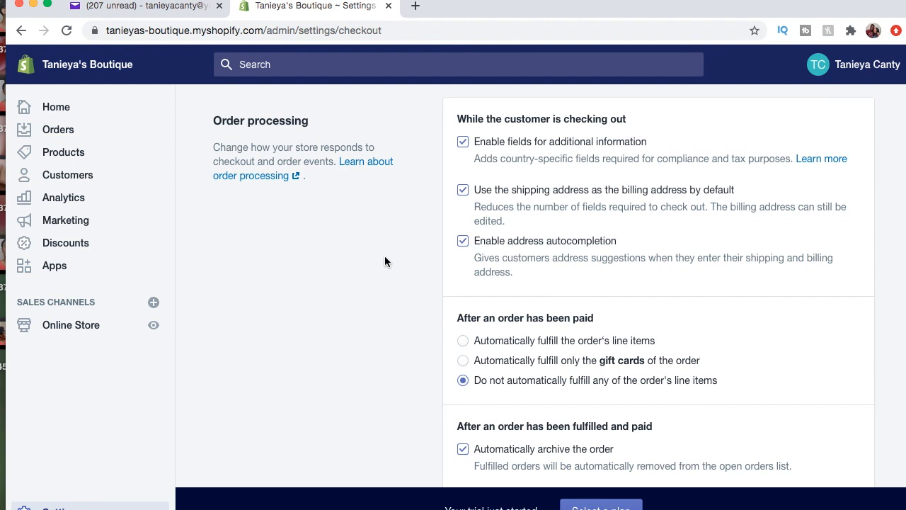
pyautogui.scroll(-5, 384, 256)
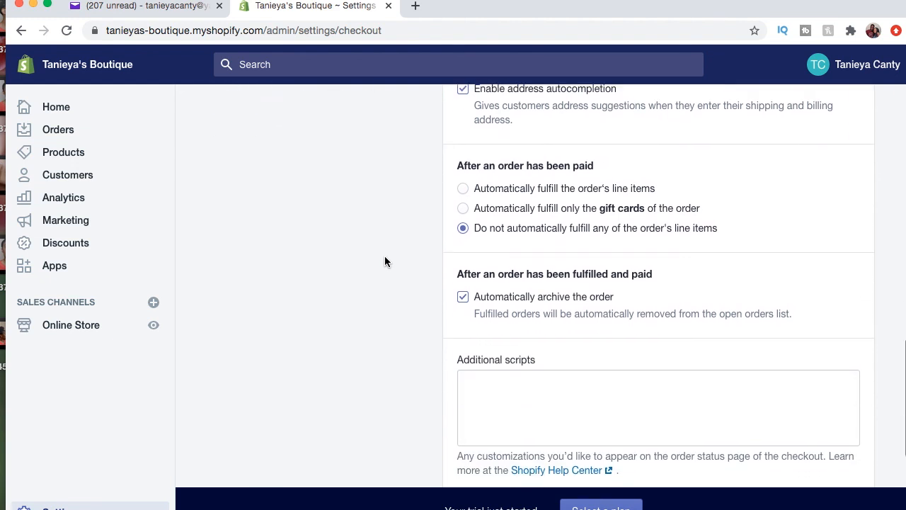
pyautogui.scroll(-1, 385, 262)
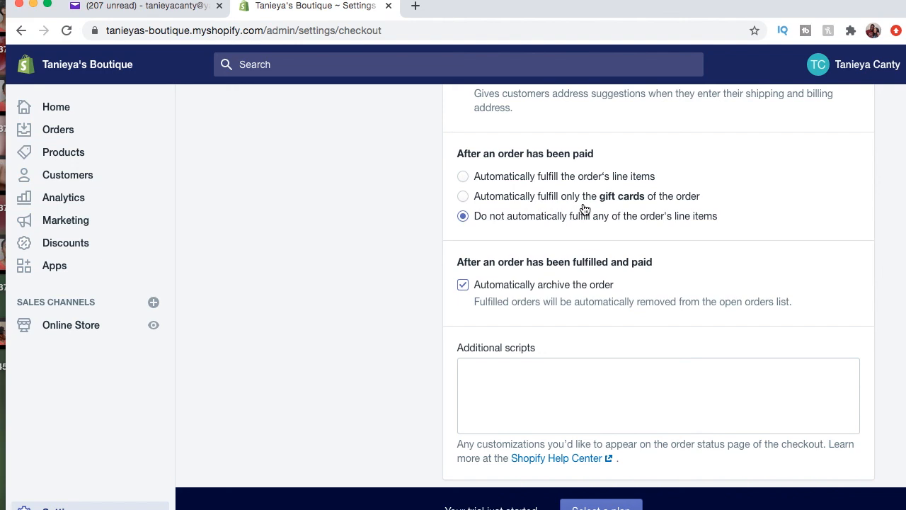
pyautogui.scroll(-5, 584, 210)
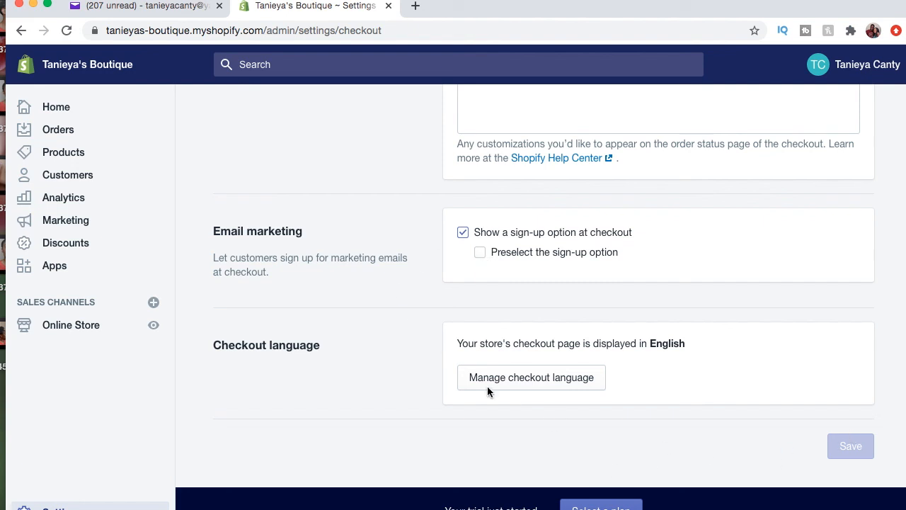
# - Open the Taxes settings from the settings overview and go to the tax setup for the United States
pyautogui.click(52, 507)
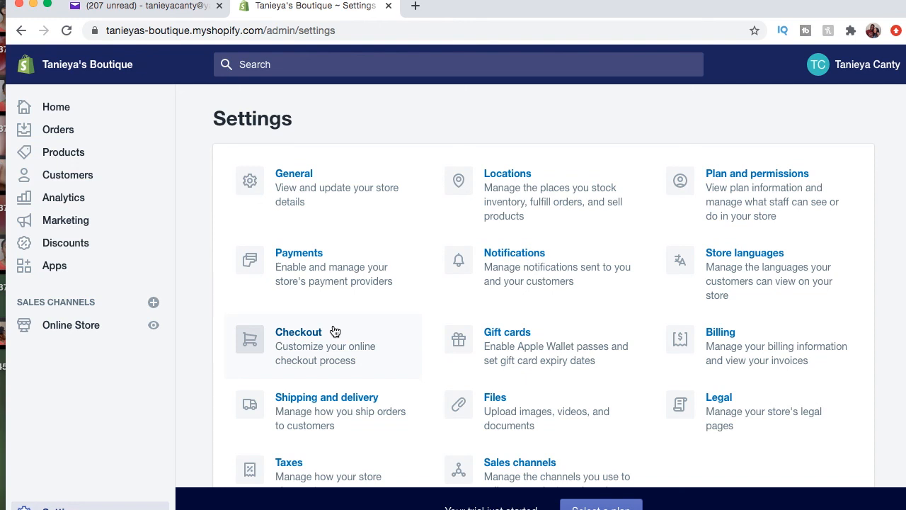
pyautogui.scroll(-2, 335, 332)
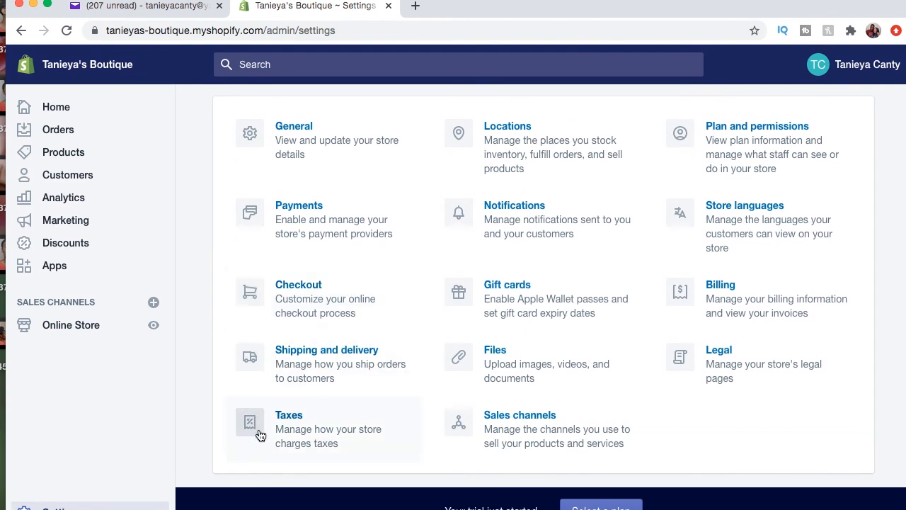
pyautogui.click(298, 435)
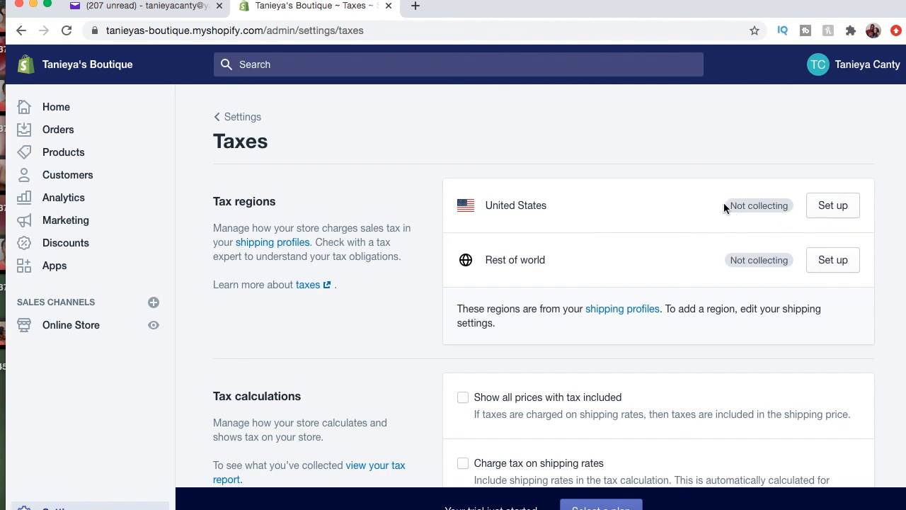
pyautogui.click(832, 207)
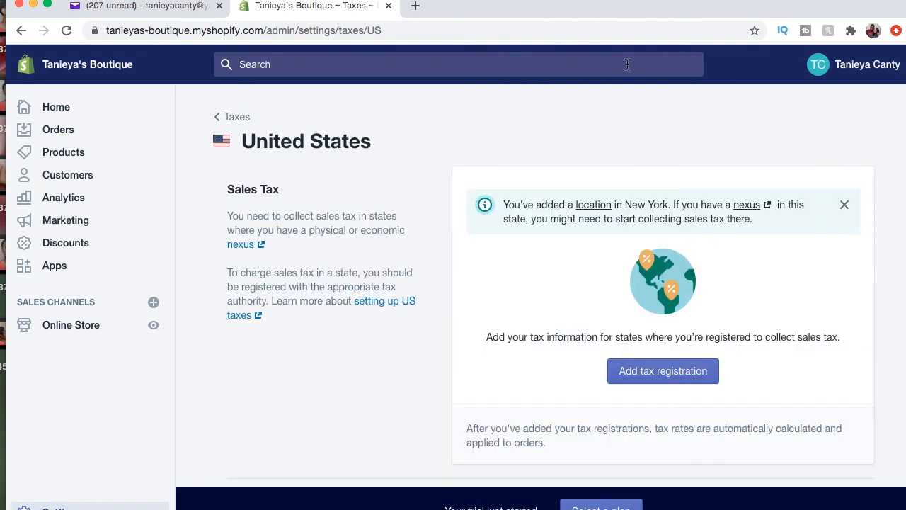
# - Review the United States sales tax page, checking the state registration form without adding one, and the shipping and product overrides
pyautogui.scroll(-3, 540, 141)
pyautogui.scroll(-2, 536, 146)
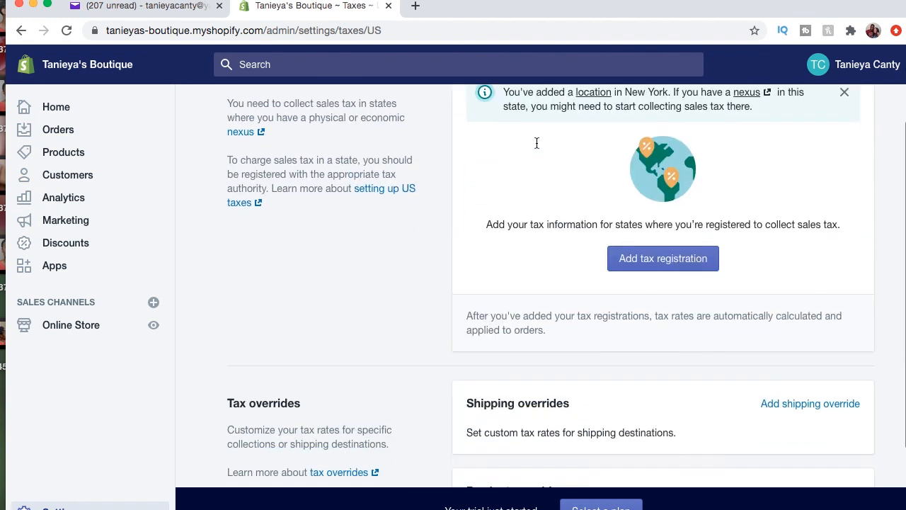
pyautogui.click(652, 221)
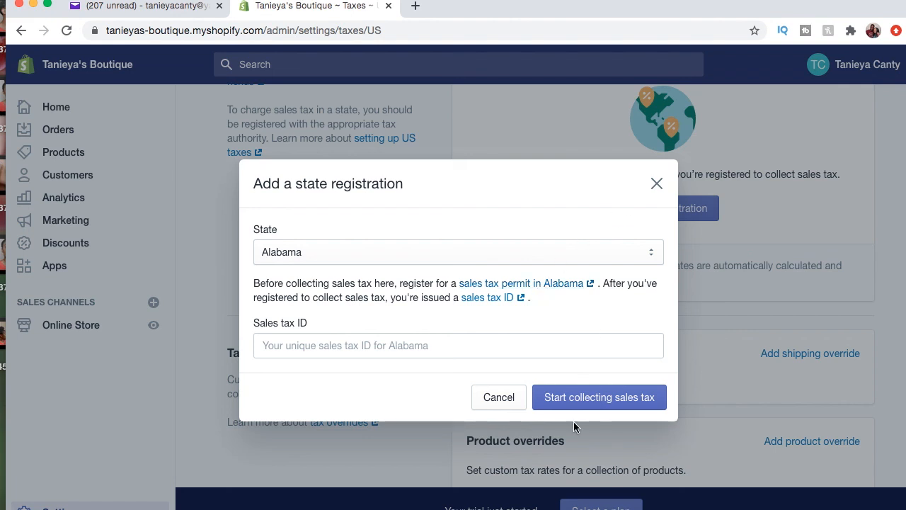
pyautogui.click(657, 184)
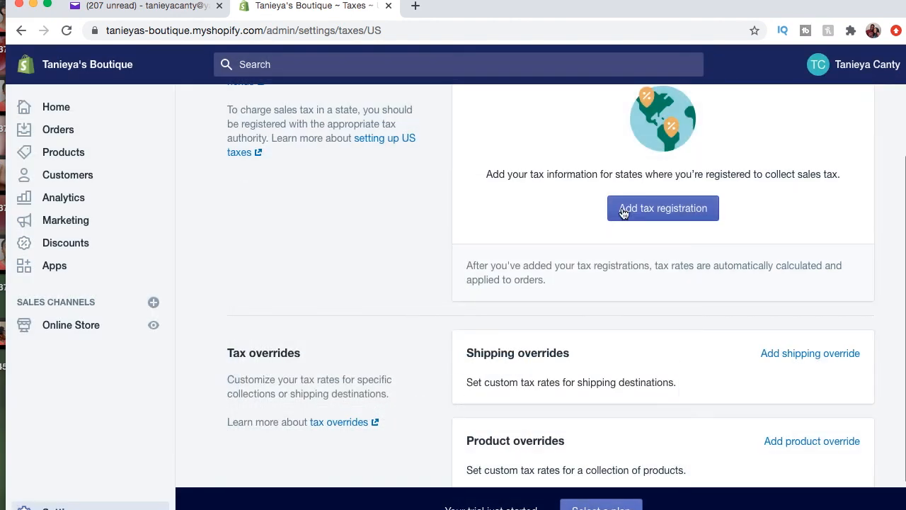
pyautogui.scroll(-2, 559, 261)
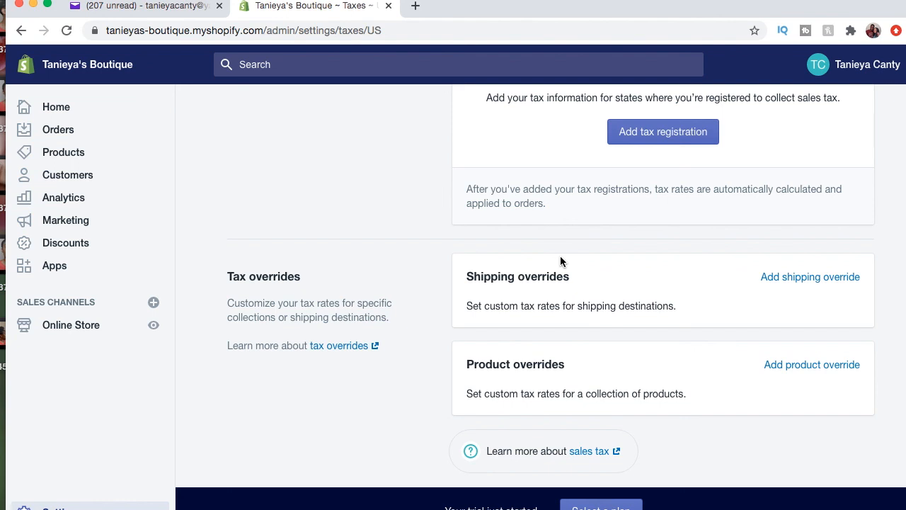
pyautogui.scroll(6, 352, 284)
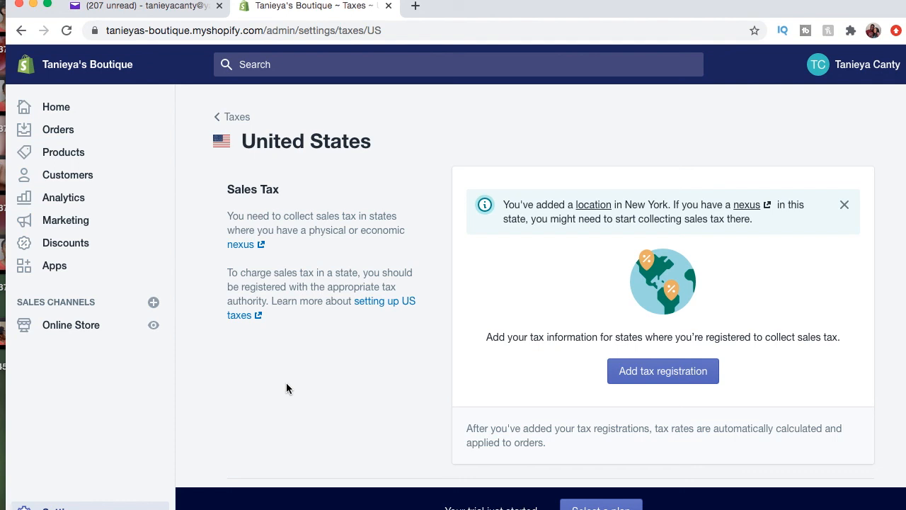
# - Open Analytics and look through the reports page and the overview dashboard
pyautogui.click(66, 197)
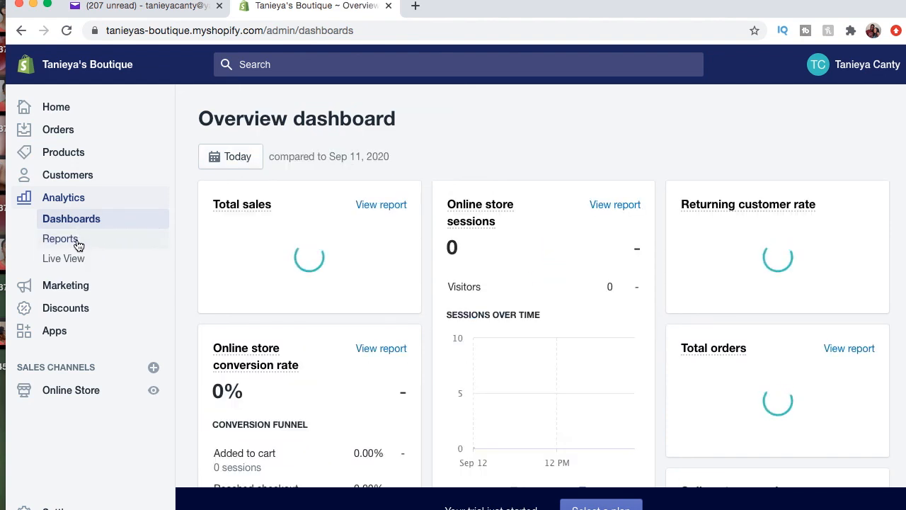
pyautogui.click(77, 241)
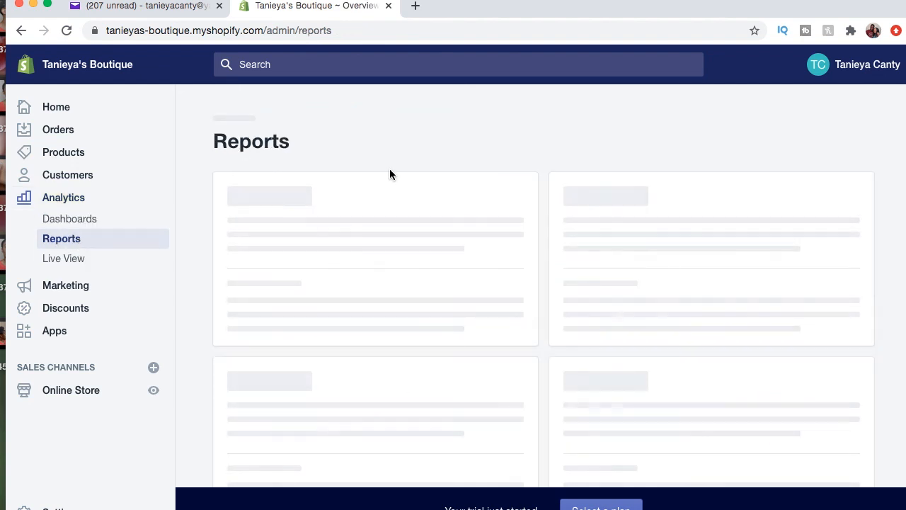
pyautogui.scroll(-1, 389, 169)
pyautogui.scroll(-5, 389, 175)
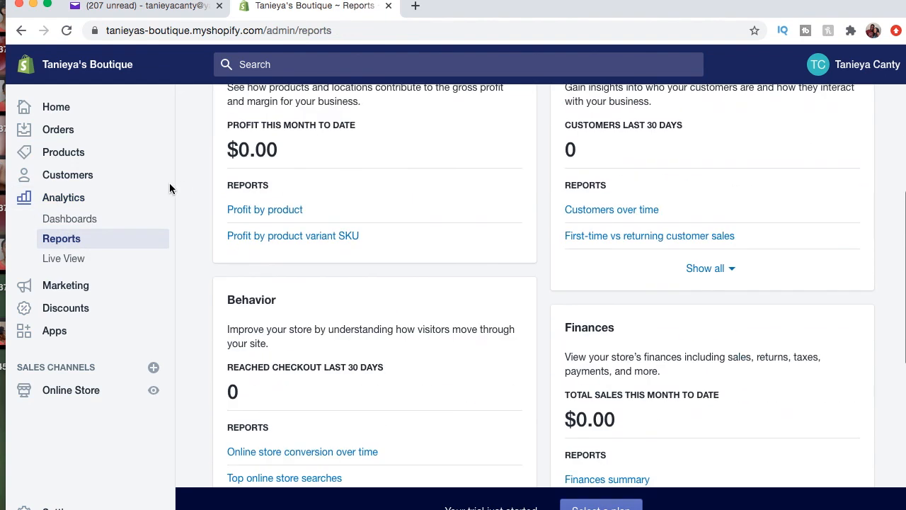
pyautogui.click(97, 224)
pyautogui.scroll(-4, 333, 225)
pyautogui.scroll(-5, 334, 222)
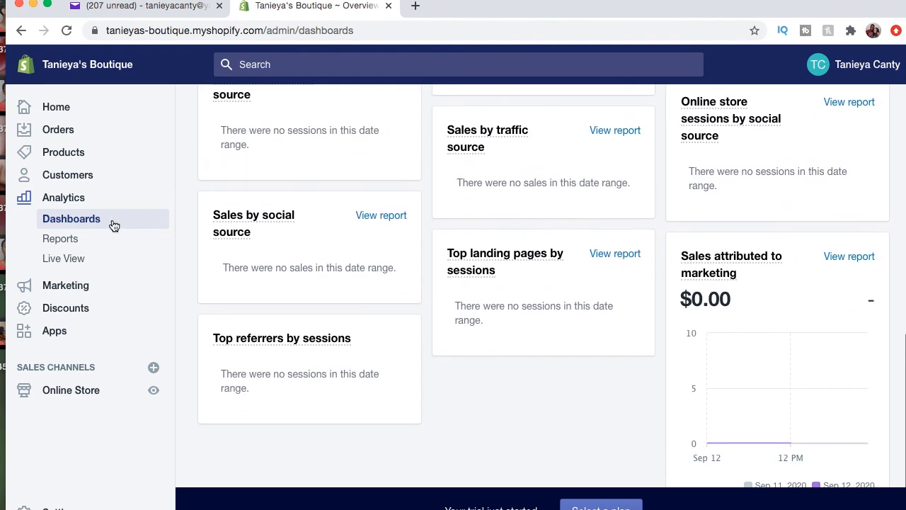
# - Return to the analytics reports, look through the report categories, and open the Finances summary report
pyautogui.click(88, 240)
pyautogui.scroll(-5, 315, 292)
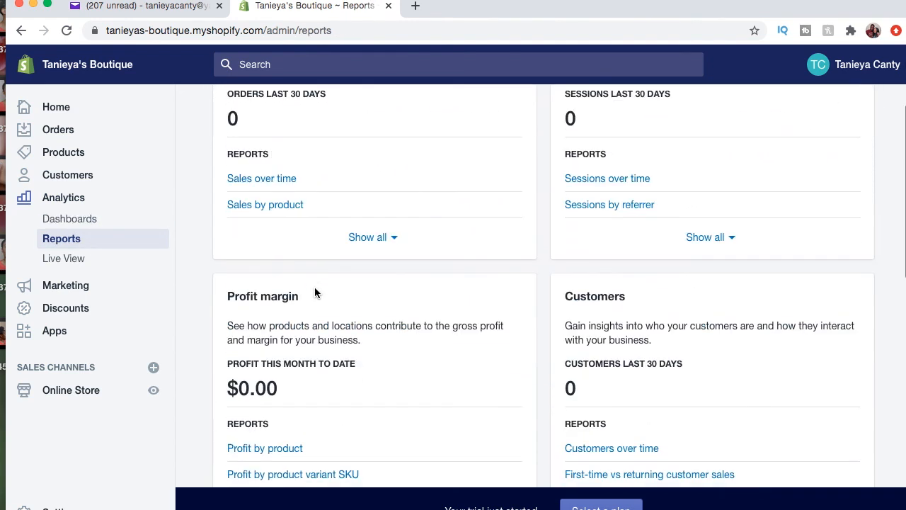
pyautogui.scroll(-8, 276, 212)
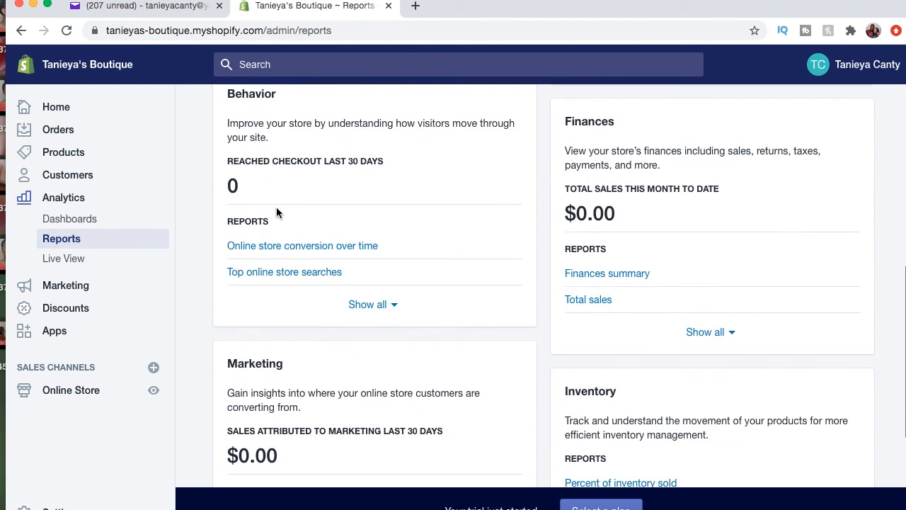
pyautogui.scroll(12, 276, 212)
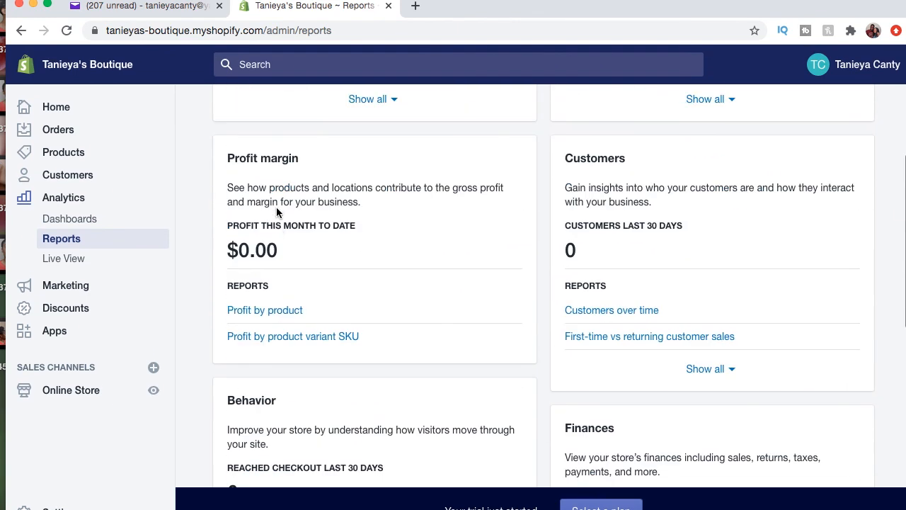
pyautogui.scroll(1, 277, 207)
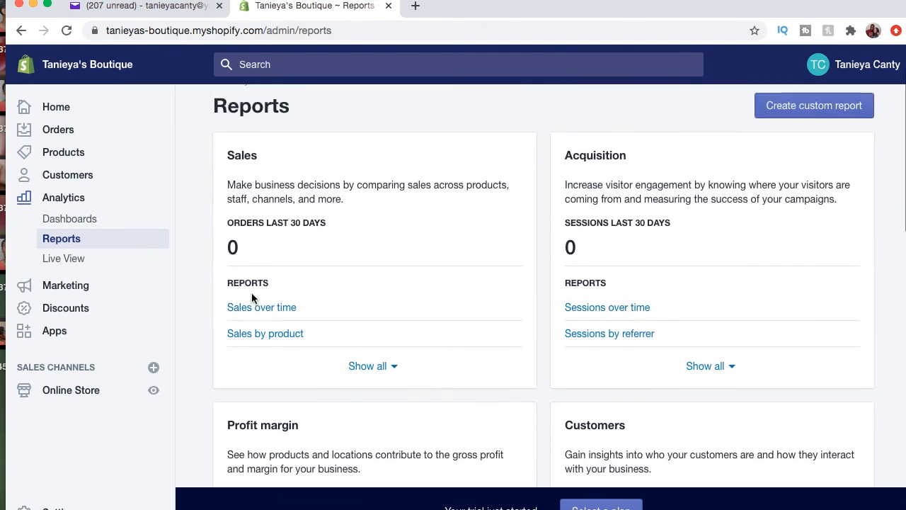
pyautogui.scroll(-8, 487, 248)
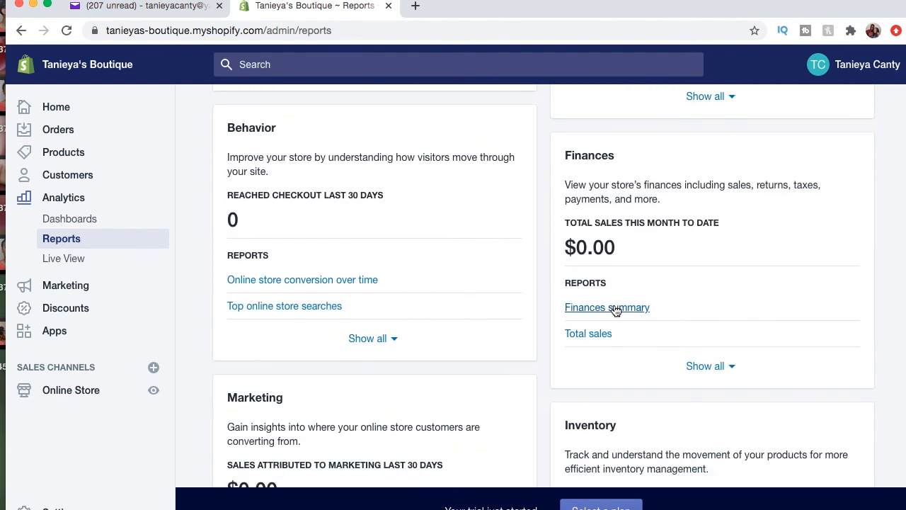
pyautogui.click(614, 310)
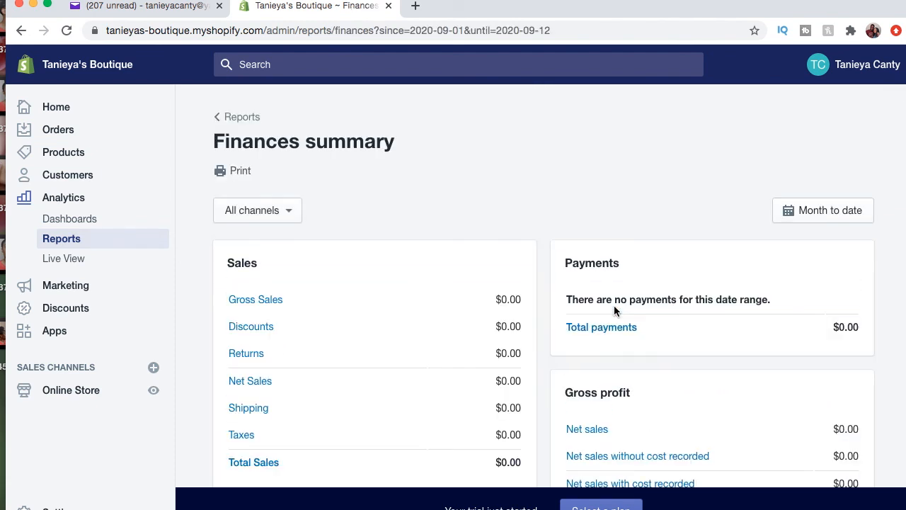
# - Leave the Finances summary report and open the Shipping and delivery settings from the settings overview
pyautogui.scroll(-2, 620, 248)
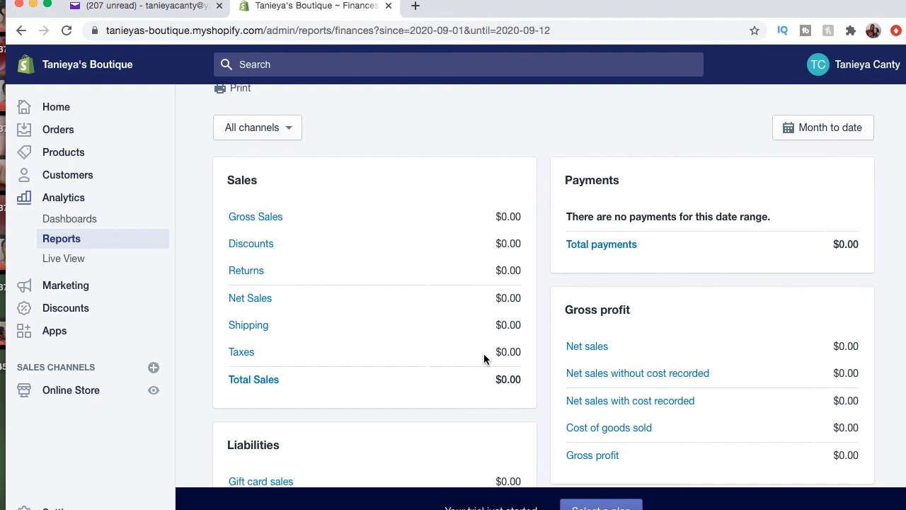
pyautogui.click(25, 507)
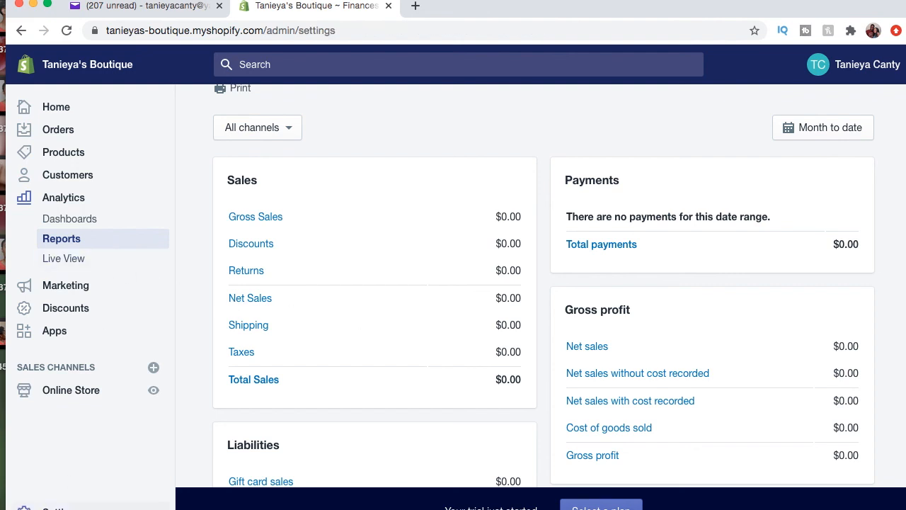
pyautogui.scroll(-2, 356, 324)
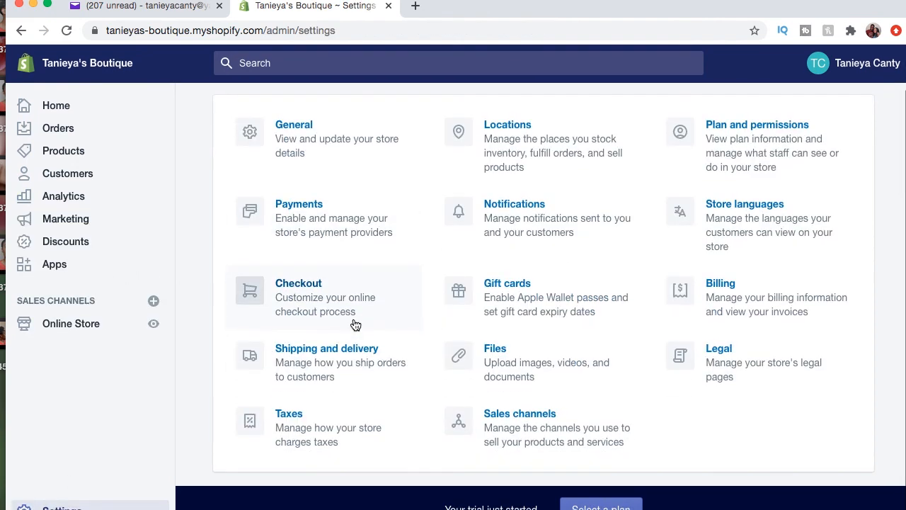
pyautogui.click(341, 372)
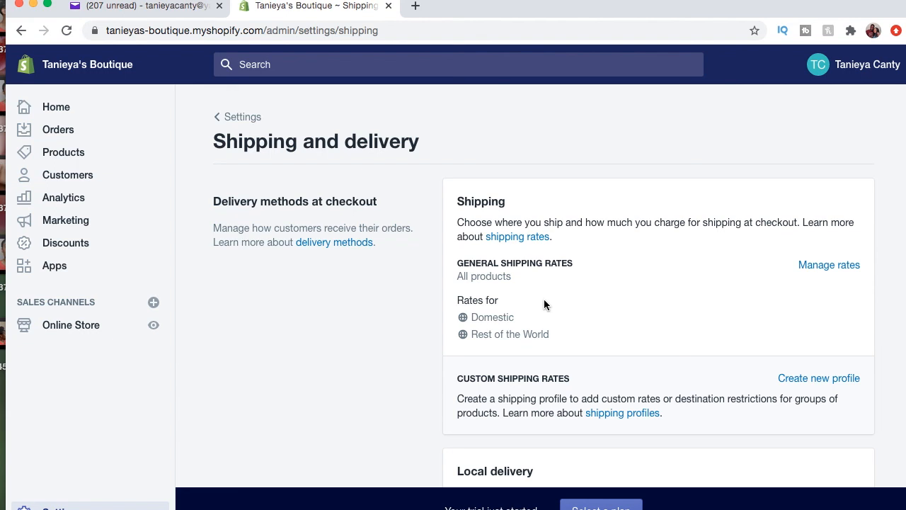
# - Look through the Shipping and delivery page, including shipping rates, local delivery, carriers and label formats
pyautogui.scroll(-1, 652, 241)
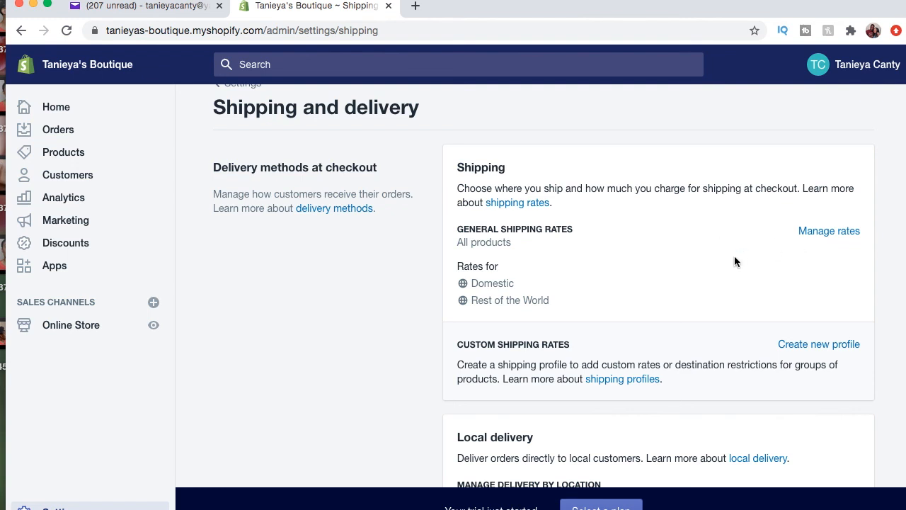
pyautogui.scroll(-10, 734, 258)
pyautogui.scroll(4, 734, 256)
pyautogui.scroll(-8, 734, 261)
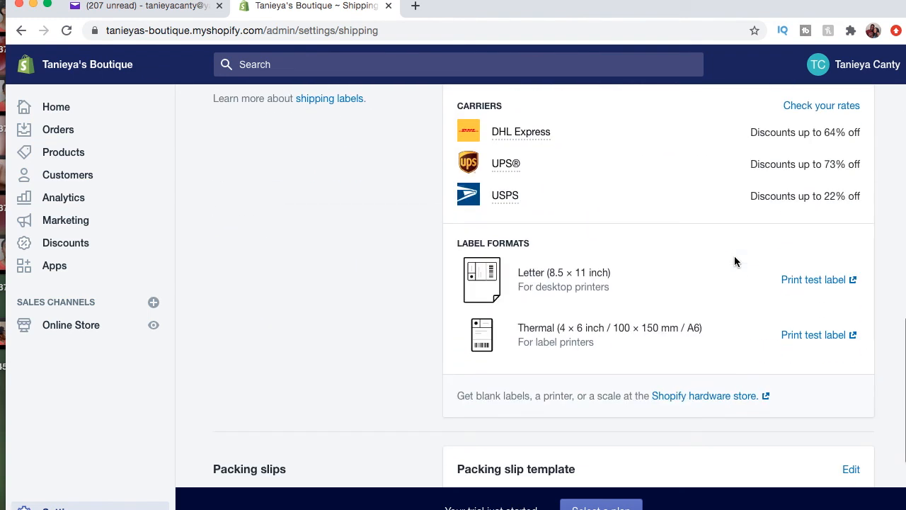
pyautogui.scroll(5, 734, 262)
pyautogui.scroll(15, 734, 261)
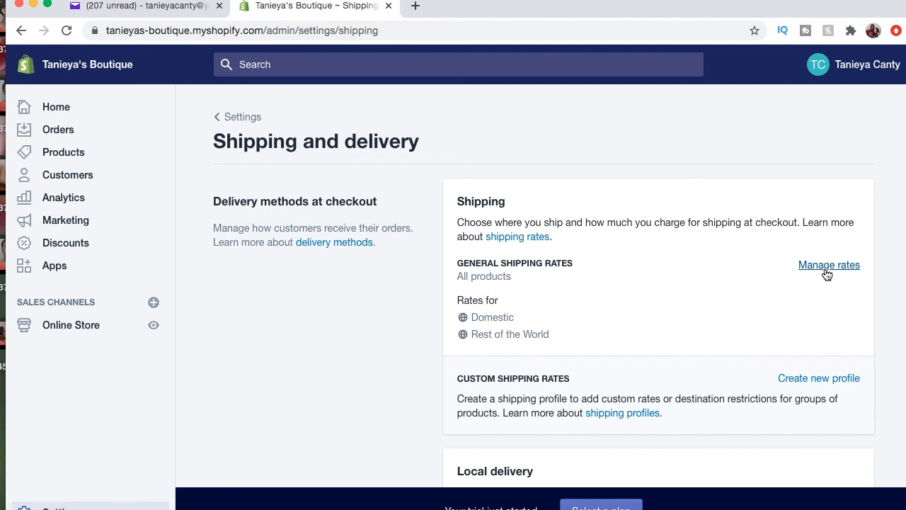
# - Open the general shipping rates and review the products, the origin location's manage options and the rates for each shipping zone
pyautogui.click(827, 271)
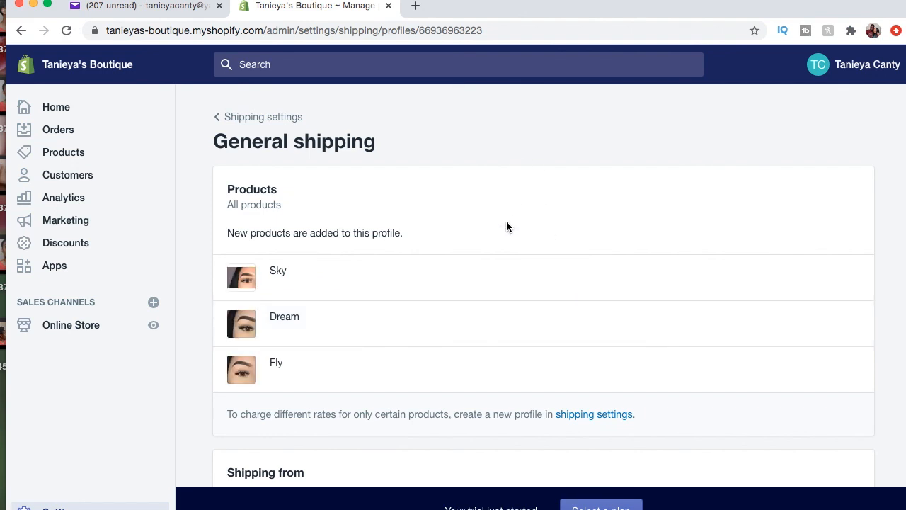
pyautogui.scroll(-3, 505, 225)
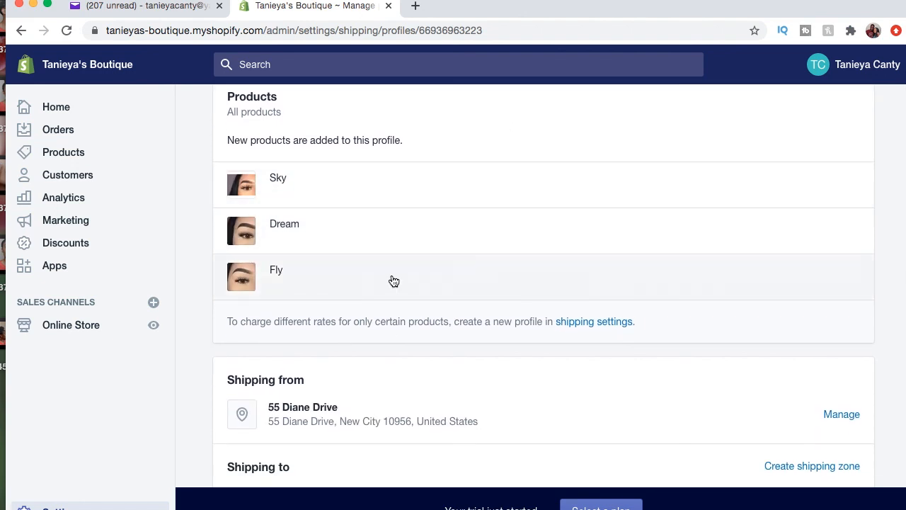
pyautogui.scroll(-5, 390, 279)
pyautogui.scroll(-2, 392, 281)
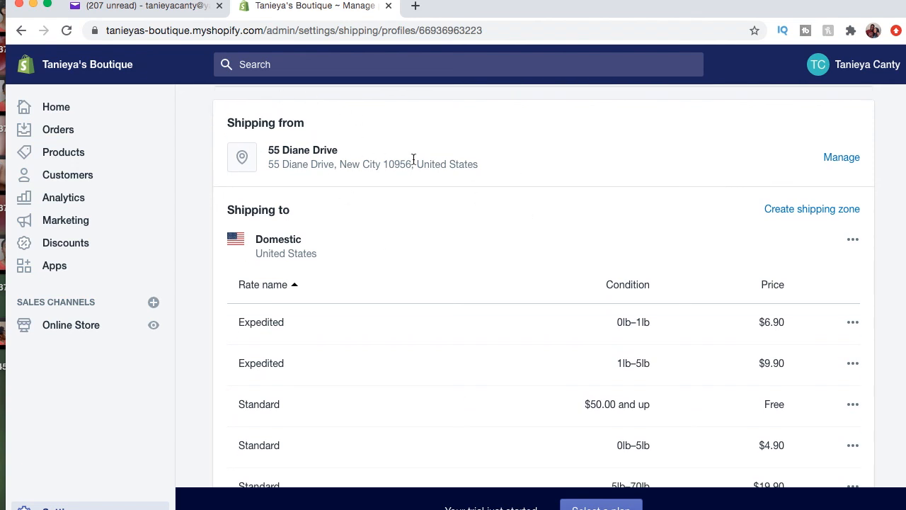
pyautogui.click(841, 158)
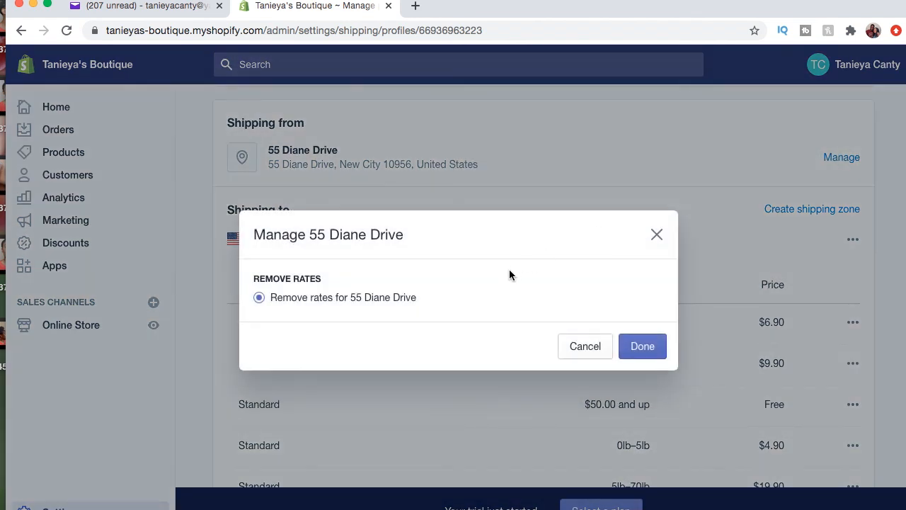
pyautogui.click(655, 234)
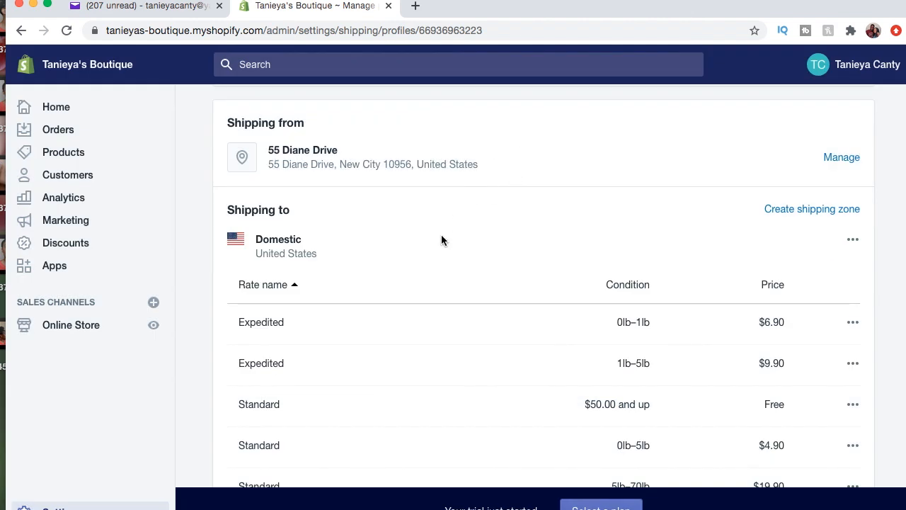
pyautogui.scroll(-3, 441, 237)
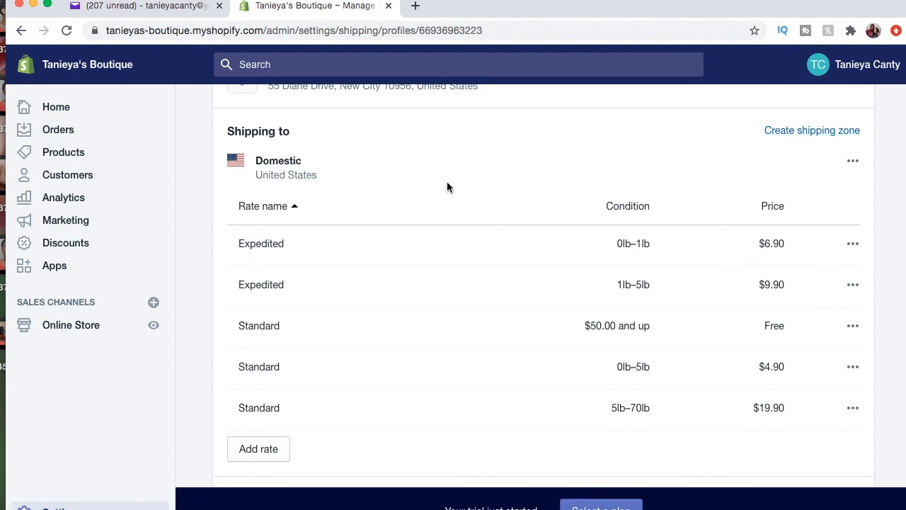
pyautogui.scroll(-2, 446, 181)
pyautogui.scroll(-3, 447, 186)
pyautogui.scroll(4, 447, 186)
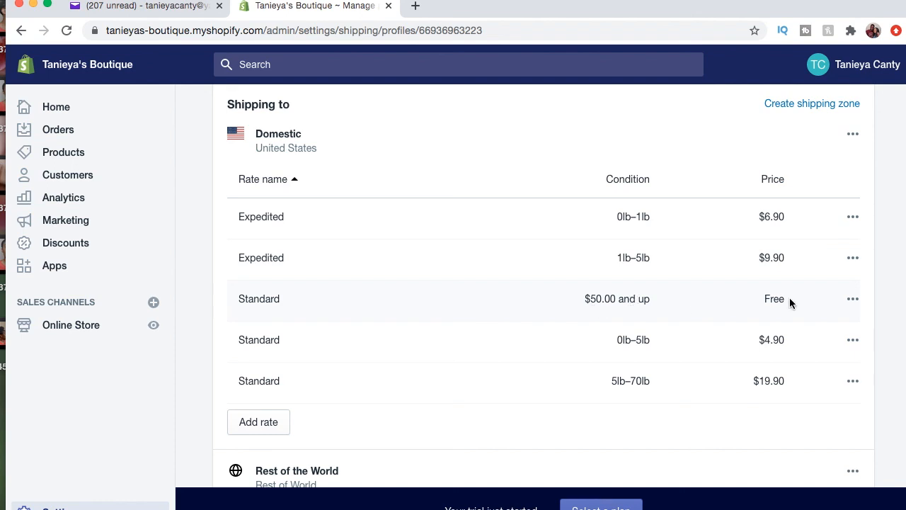
# - Set the minimum order price of the free Standard domestic rate to $100.00
pyautogui.click(856, 303)
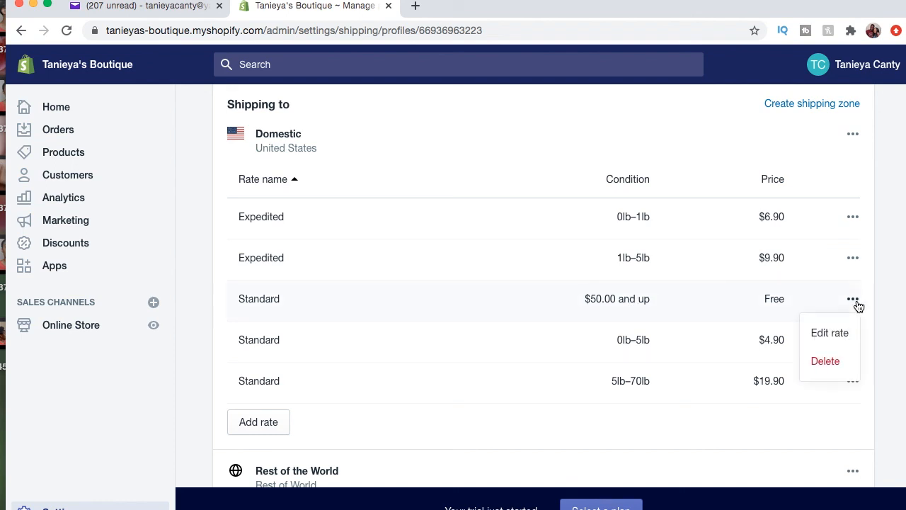
pyautogui.click(847, 333)
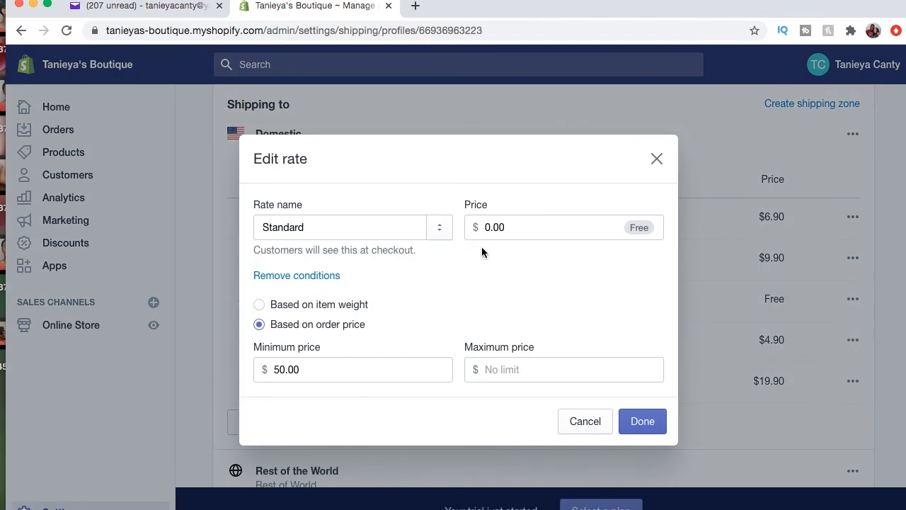
pyautogui.click(310, 369)
pyautogui.press('BackSpace')
pyautogui.press('BackSpace')
pyautogui.press('BackSpace')
pyautogui.press('BackSpace')
pyautogui.press('BackSpace')
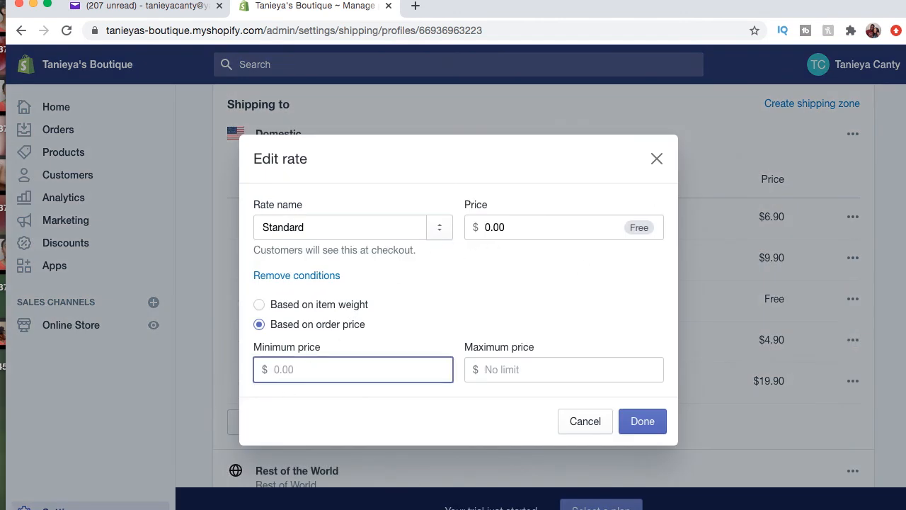
pyautogui.write('100')
pyautogui.click(517, 259)
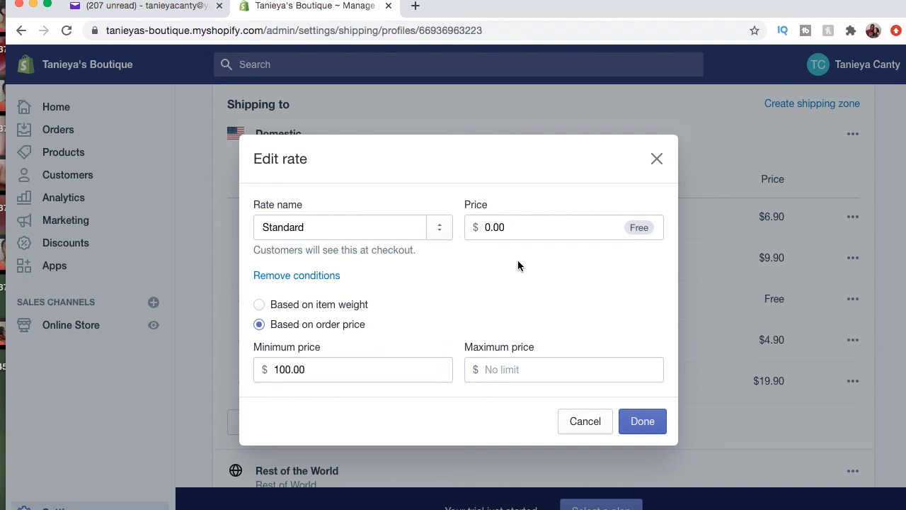
pyautogui.click(637, 426)
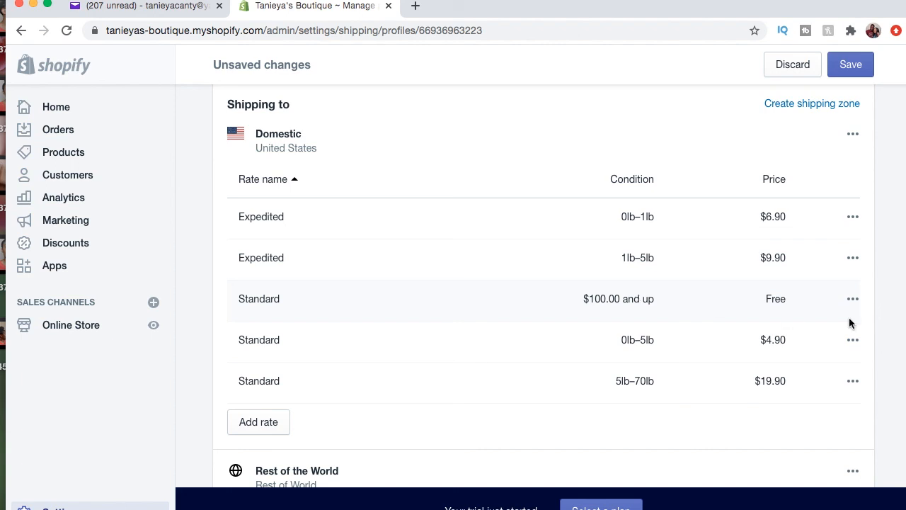
# - Delete all the Standard and Expedited rates from the Domestic shipping zone
pyautogui.click(853, 298)
pyautogui.click(833, 363)
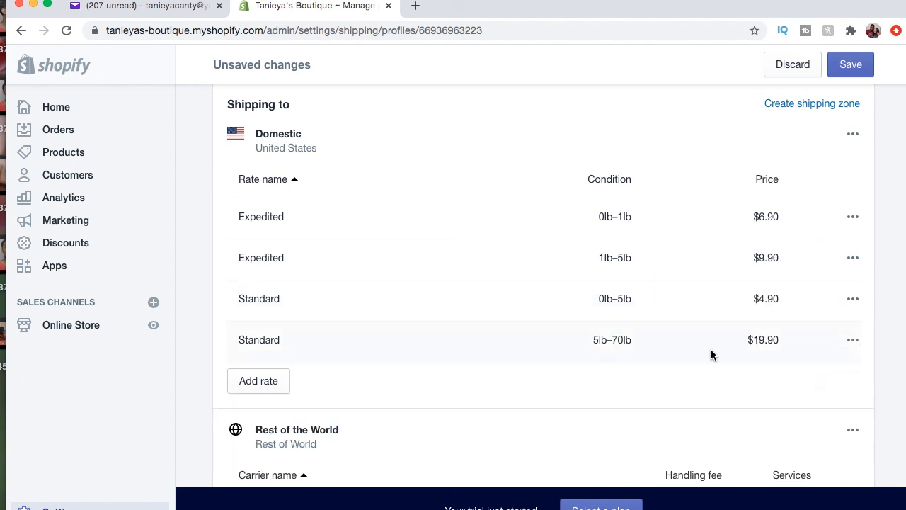
pyautogui.click(852, 341)
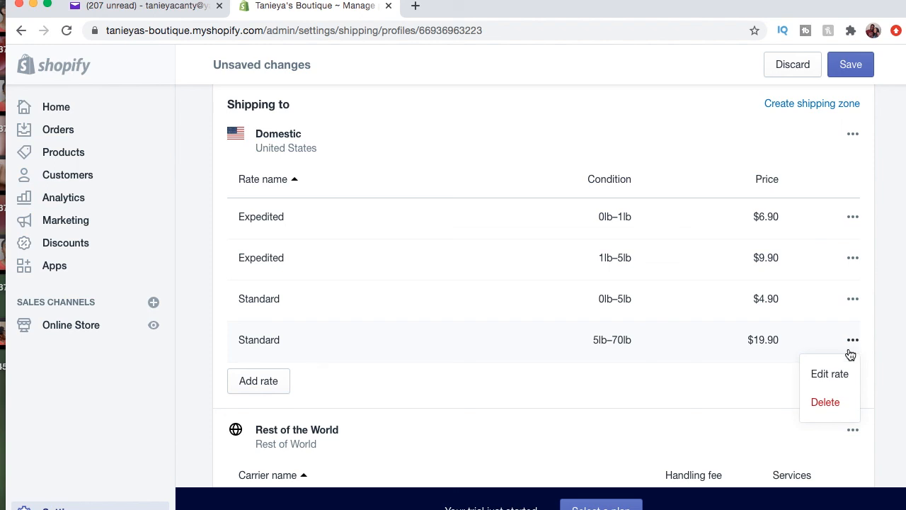
pyautogui.click(830, 402)
pyautogui.click(852, 299)
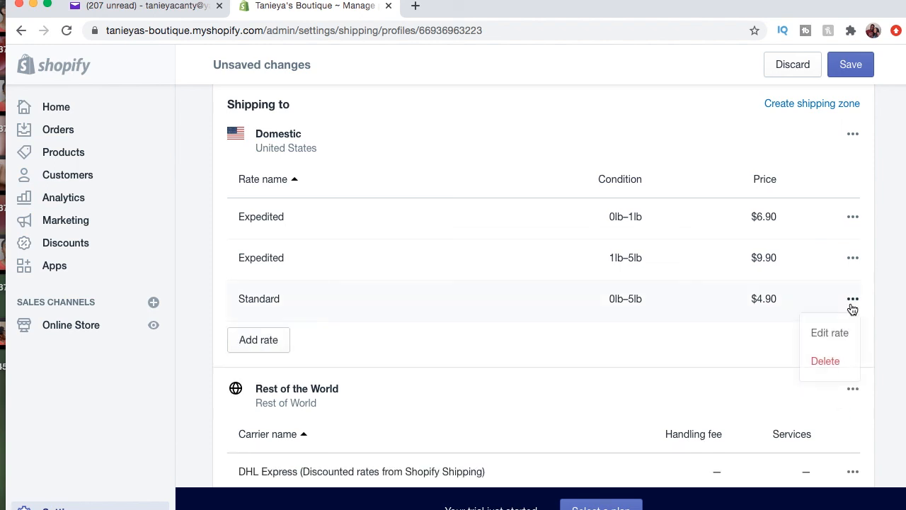
pyautogui.click(831, 361)
pyautogui.click(853, 259)
pyautogui.click(838, 318)
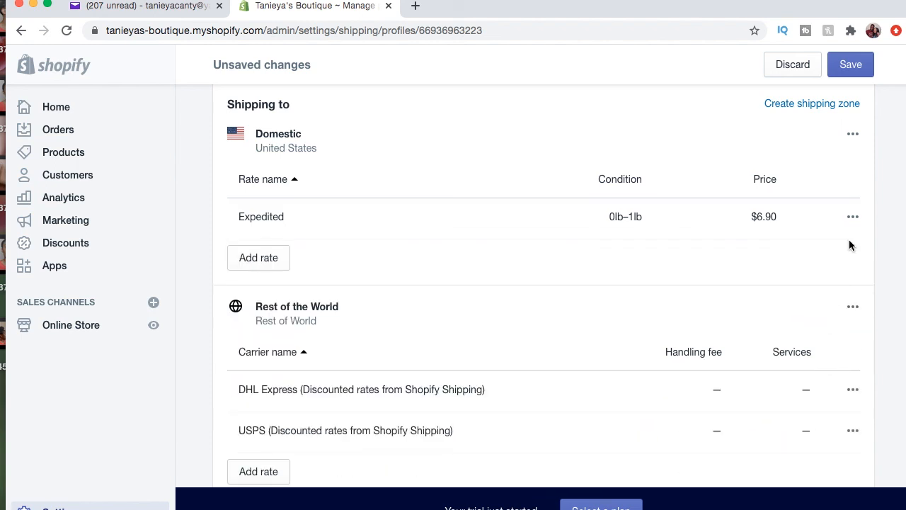
pyautogui.click(853, 219)
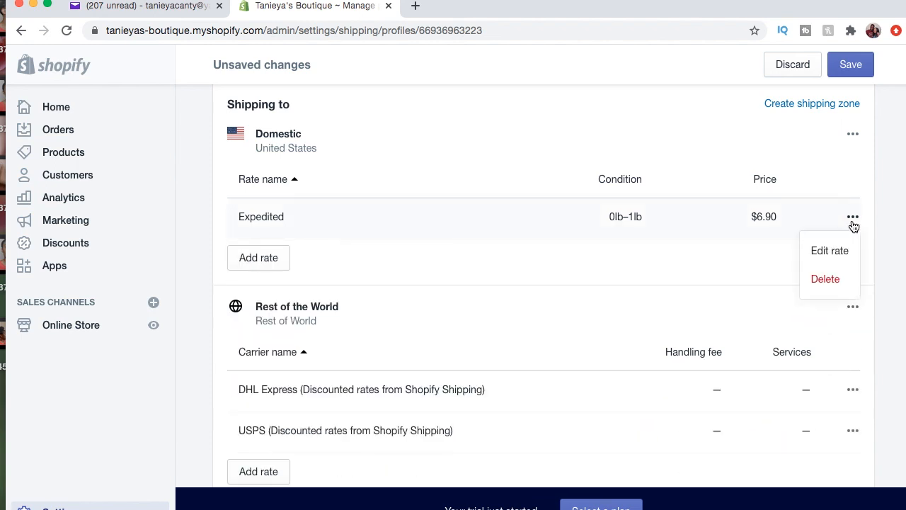
pyautogui.click(827, 278)
pyautogui.scroll(2, 454, 228)
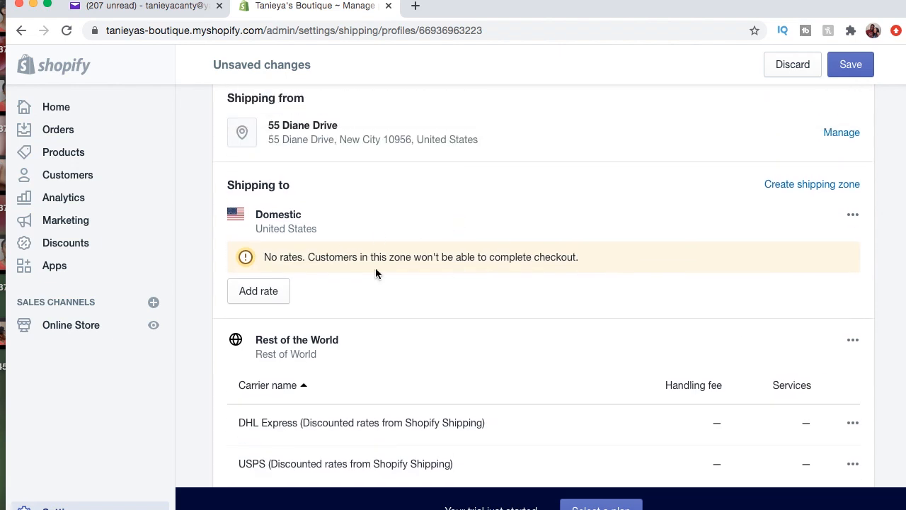
# - Start a carrier-calculated rate for the Domestic zone using USPS (Discounted rates from Shopify Shipping), with the First Class Mail service enabled
pyautogui.click(257, 300)
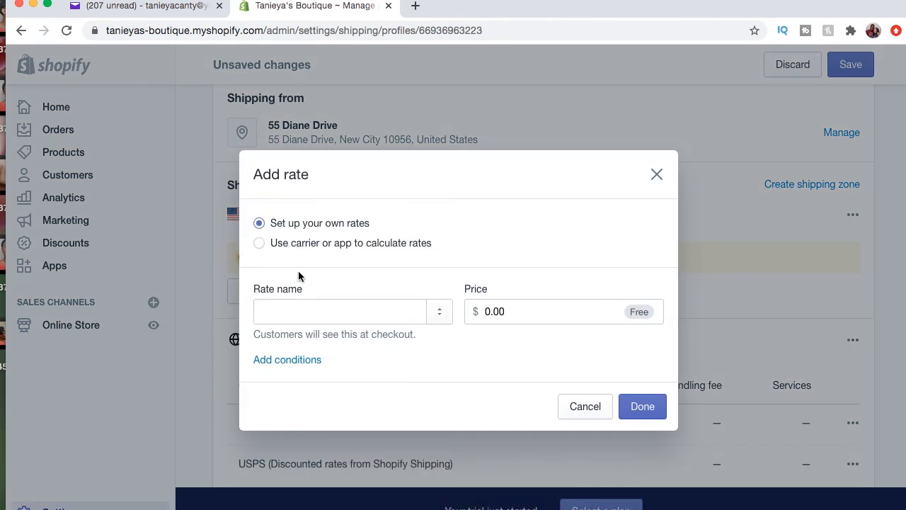
pyautogui.click(260, 244)
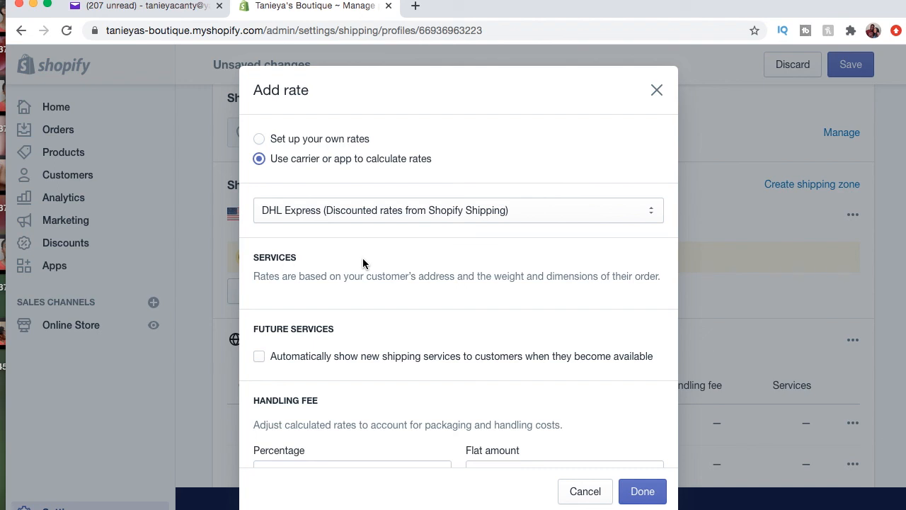
pyautogui.click(536, 215)
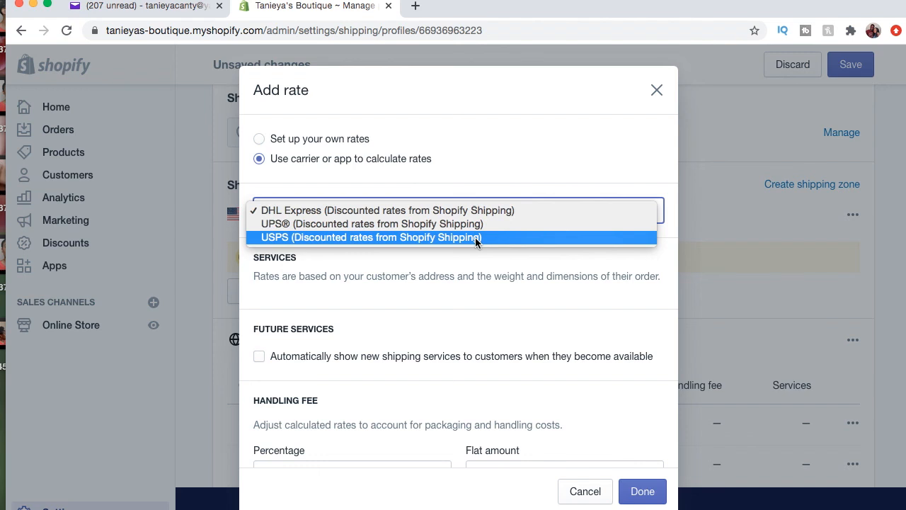
pyautogui.press('Escape')
pyautogui.scroll(-3, 465, 289)
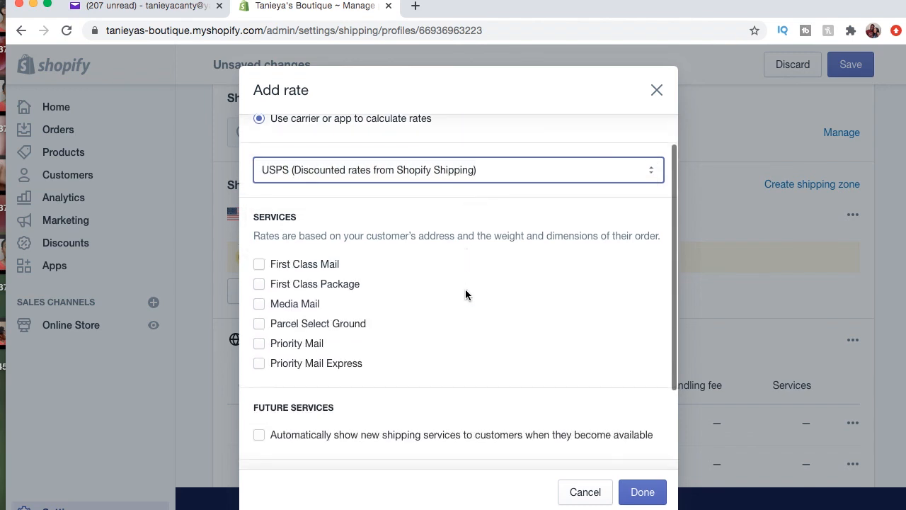
pyautogui.scroll(-2, 465, 294)
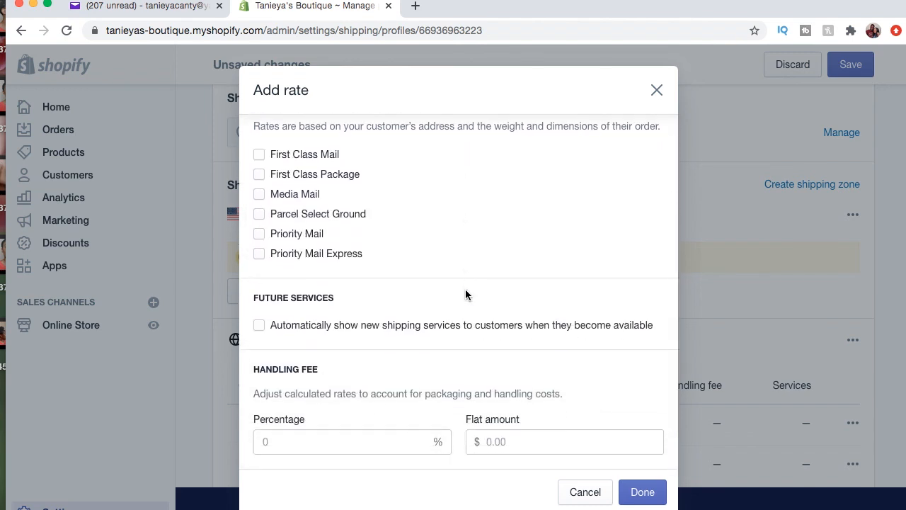
pyautogui.click(258, 154)
# - Enter a flat handling fee of $2.00 for the USPS rate
pyautogui.click(508, 445)
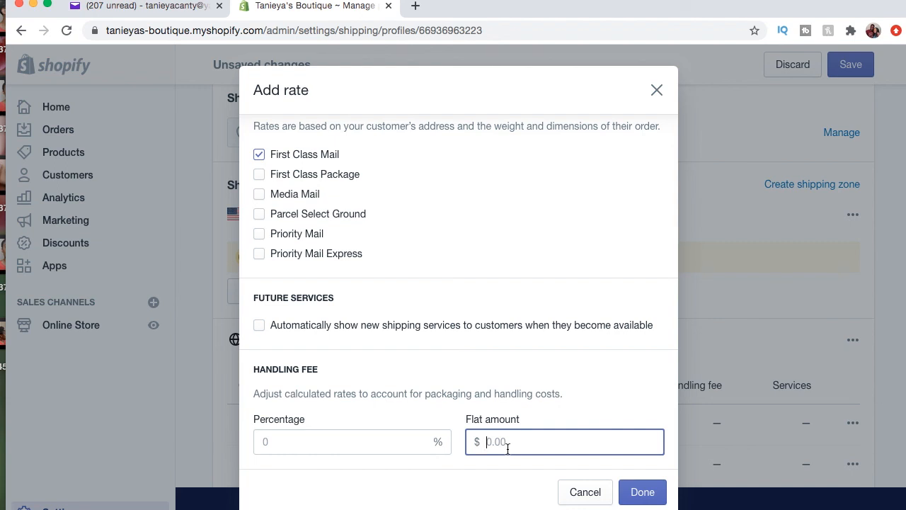
pyautogui.write('2.00')
pyautogui.click(612, 407)
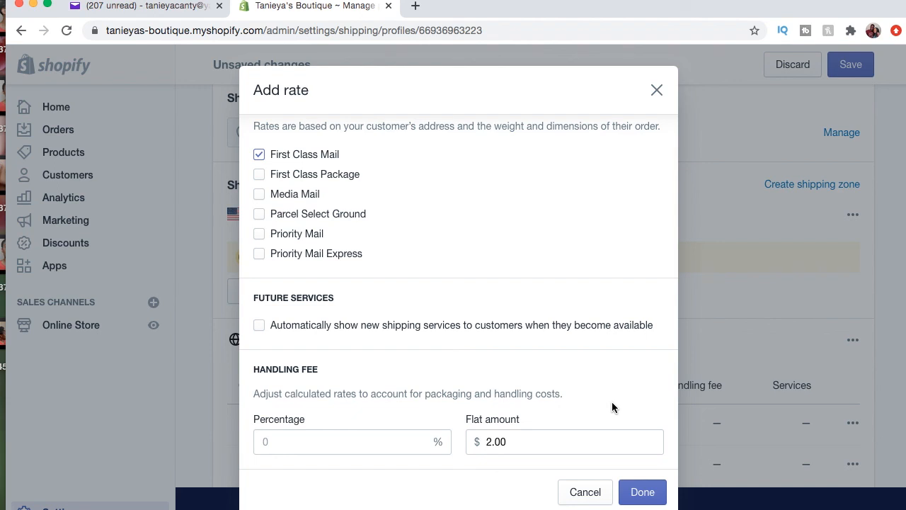
# - Set the USPS rate's flat handling fee to $0.50 and finish adding the rate to the Domestic zone
pyautogui.click(536, 436)
pyautogui.press('BackSpace')
pyautogui.press('BackSpace')
pyautogui.press('BackSpace')
pyautogui.press('BackSpace')
pyautogui.write('50')
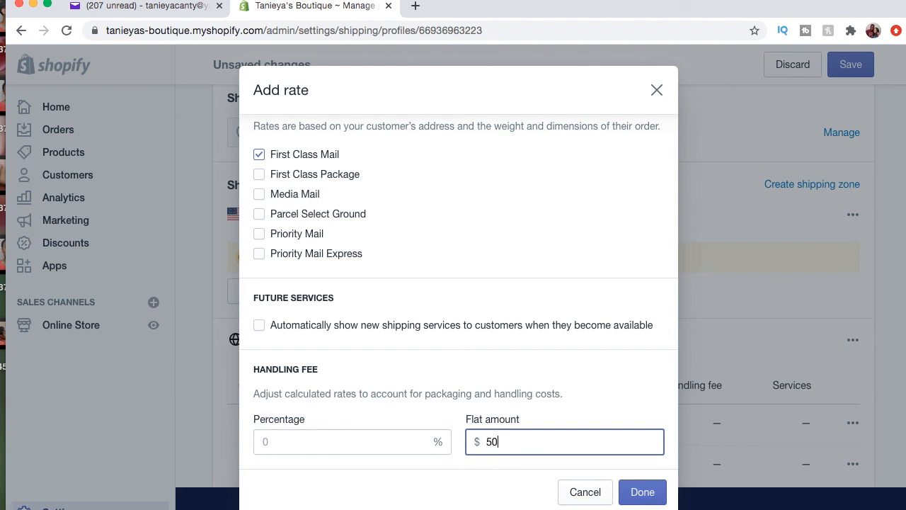
pyautogui.press('BackSpace')
pyautogui.press('BackSpace')
pyautogui.write('.50')
pyautogui.click(616, 398)
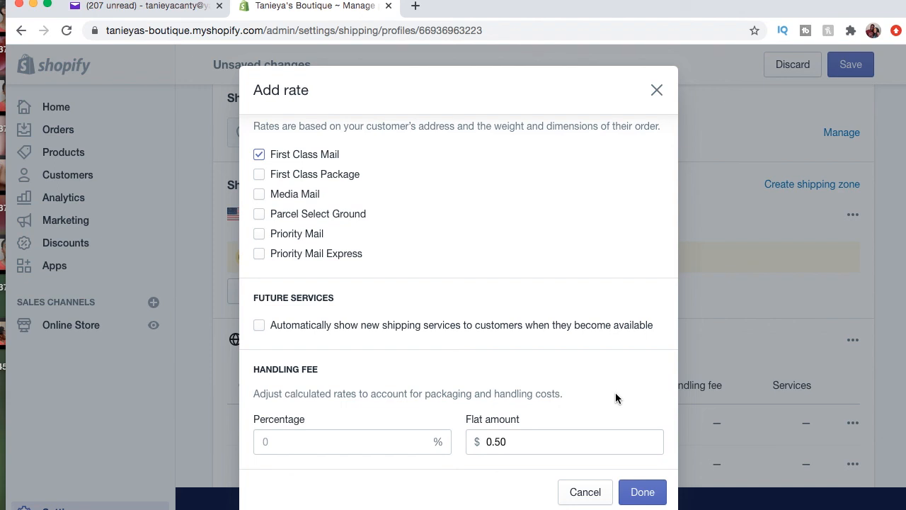
pyautogui.click(642, 492)
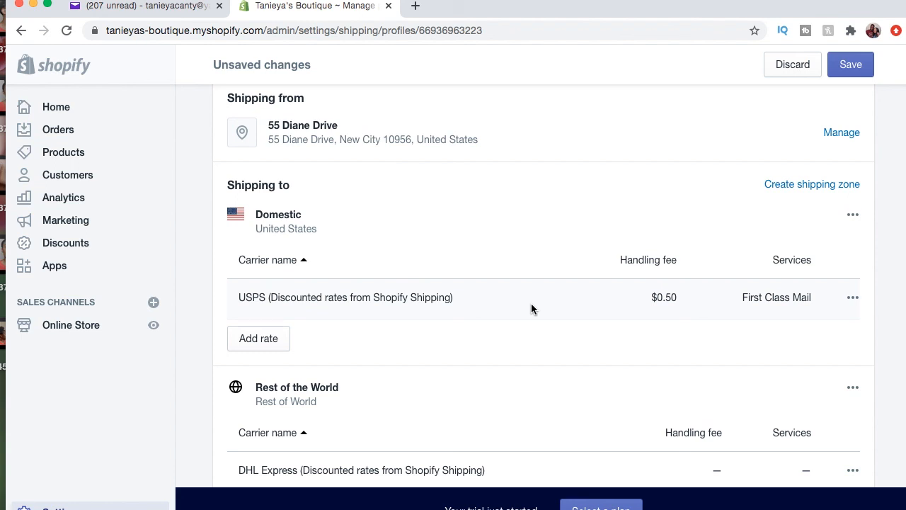
# - Start a self-defined rate for the Domestic shipping zone and name it "Free Shipping"
pyautogui.click(279, 351)
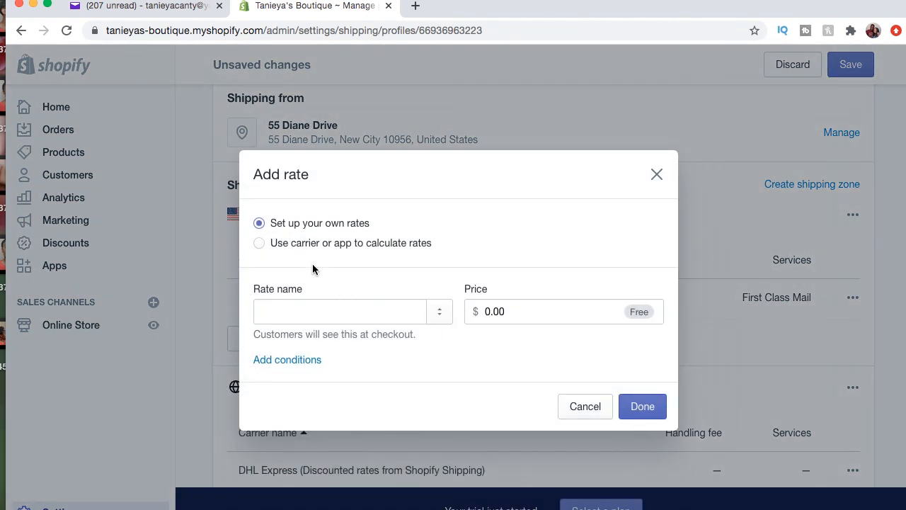
pyautogui.click(277, 312)
pyautogui.write('Free Shipping')
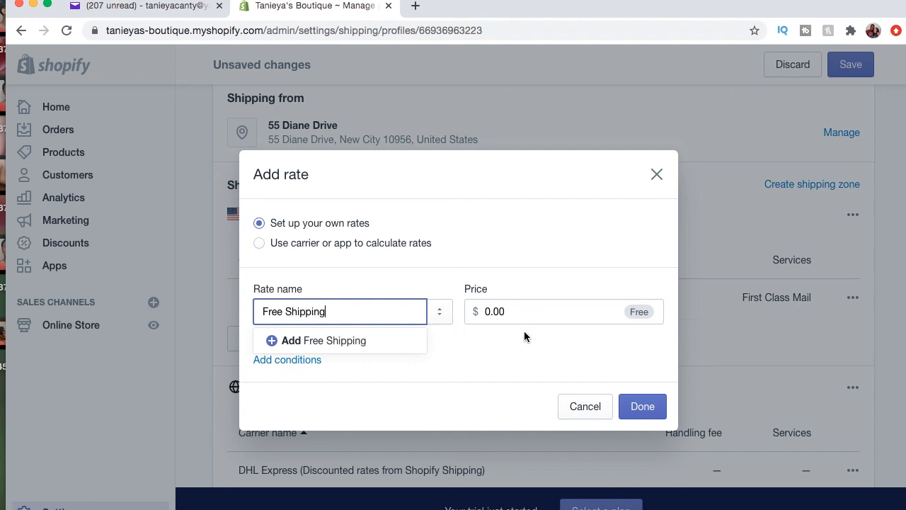
pyautogui.click(479, 342)
pyautogui.click(364, 318)
pyautogui.click(349, 344)
# - Add an order-price condition with a minimum of $75.00 to the Free Shipping rate and finish adding it to the Domestic zone
pyautogui.click(287, 359)
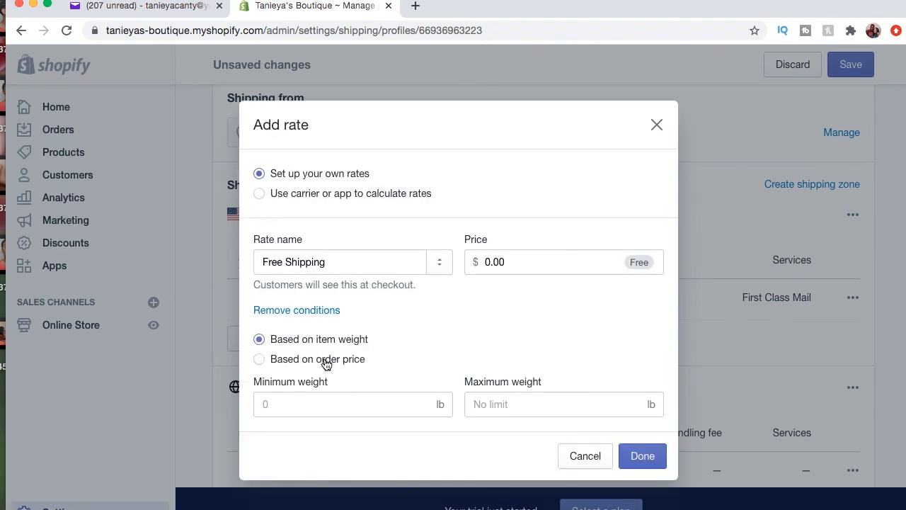
pyautogui.click(260, 360)
pyautogui.click(312, 401)
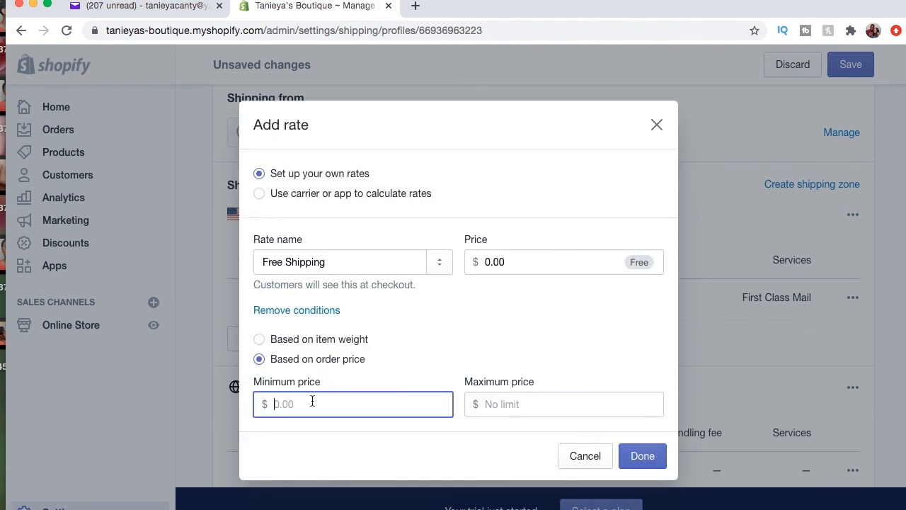
pyautogui.write('75')
pyautogui.click(494, 373)
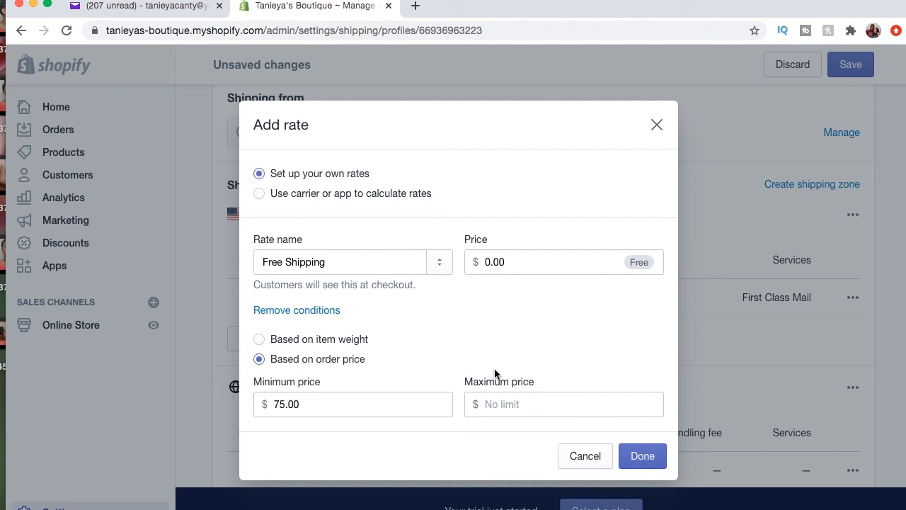
pyautogui.click(651, 457)
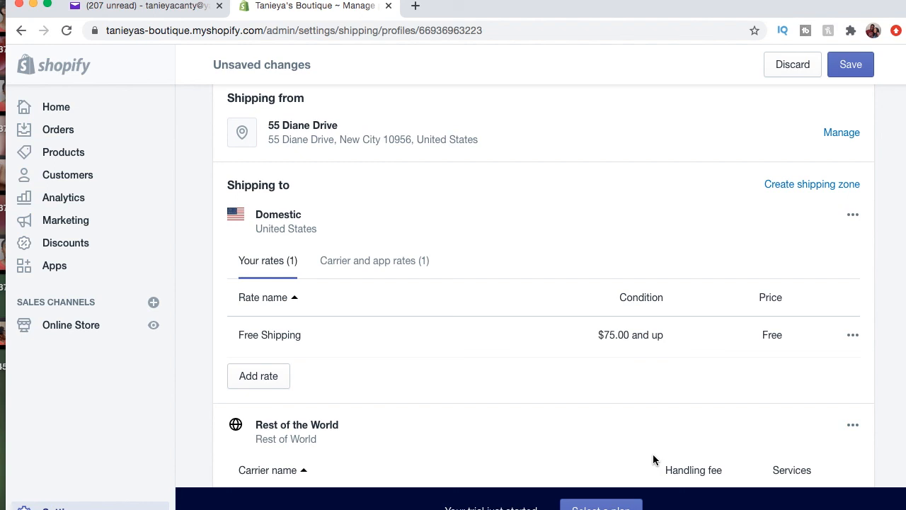
# - Review the Domestic zone's carrier and app rates, and the services and handling fee options of the Rest of the World zone's DHL Express rate
pyautogui.click(397, 268)
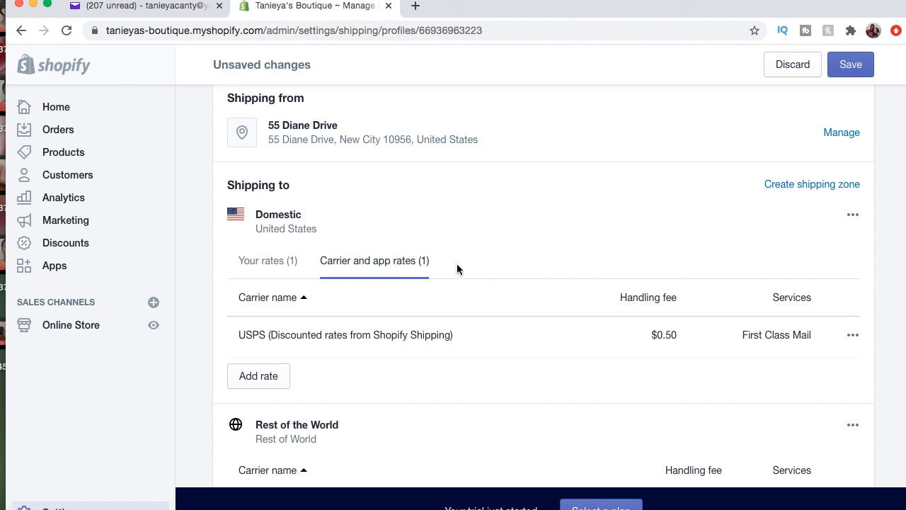
pyautogui.scroll(-5, 457, 269)
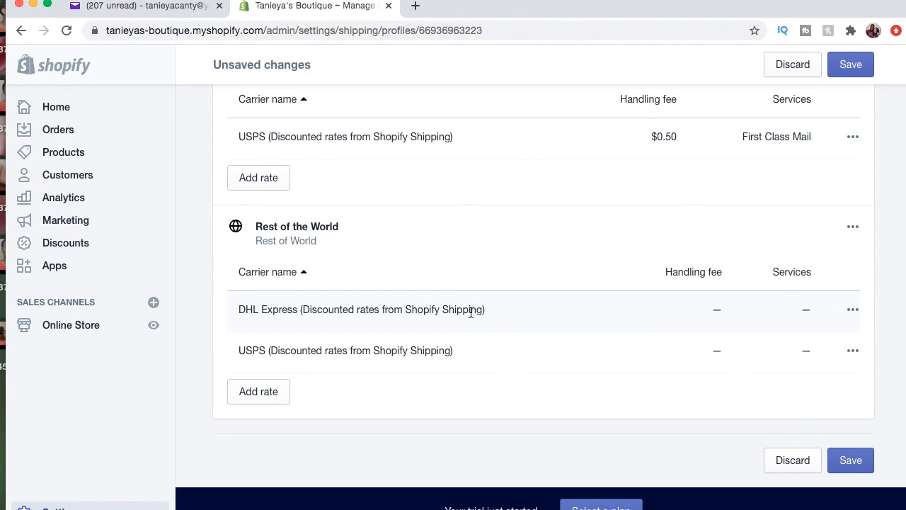
pyautogui.click(851, 312)
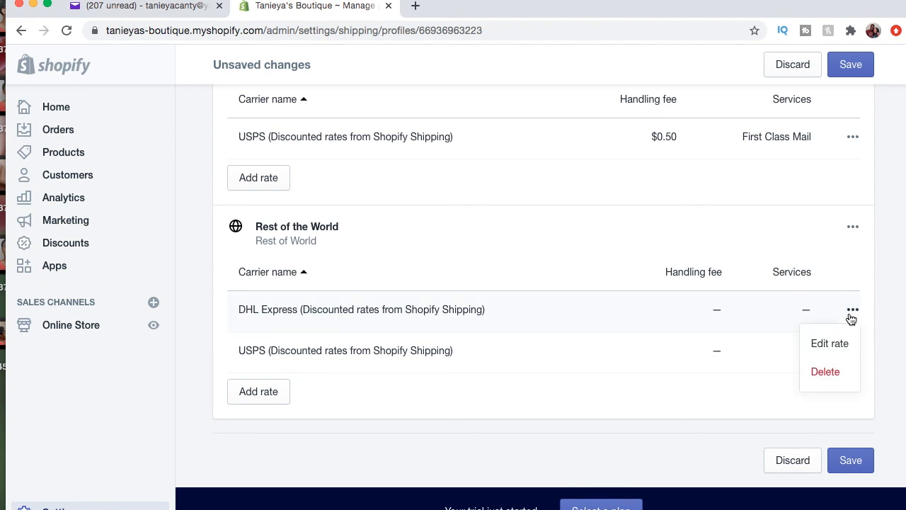
pyautogui.click(830, 344)
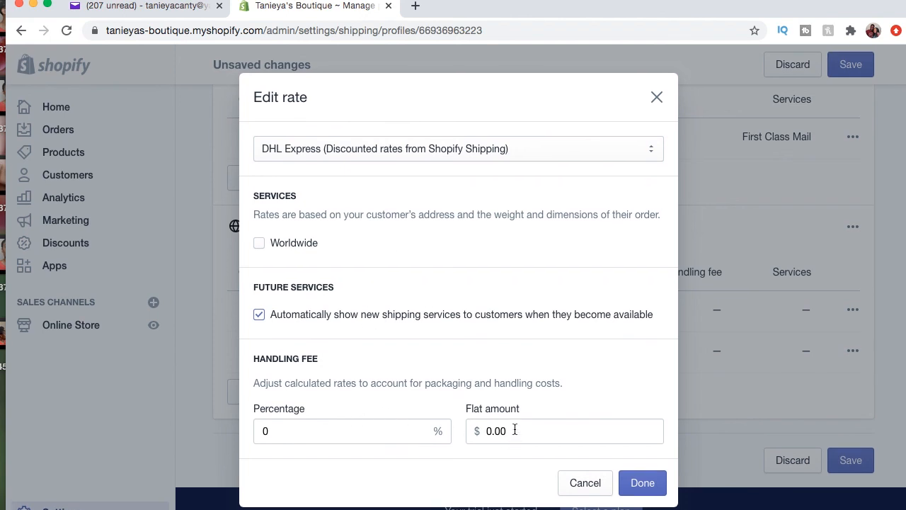
pyautogui.moveTo(514, 430); pyautogui.dragTo(470, 428)
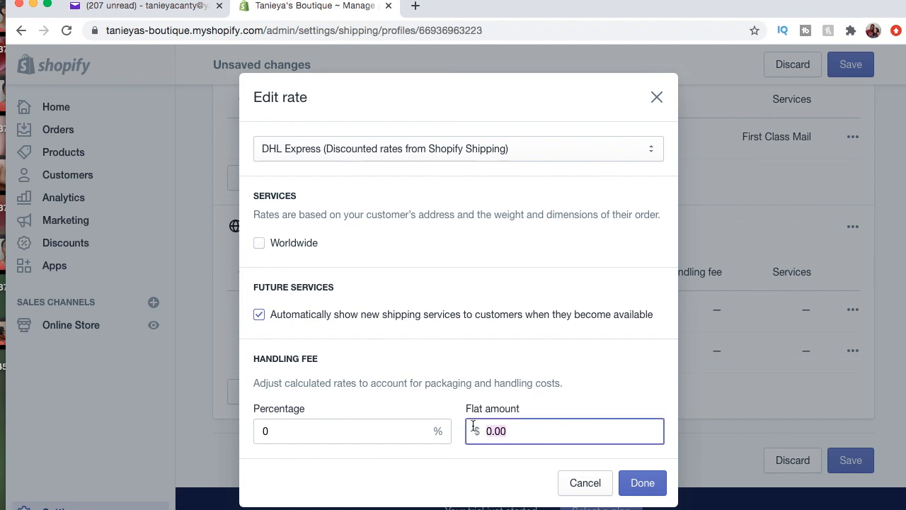
pyautogui.click(559, 482)
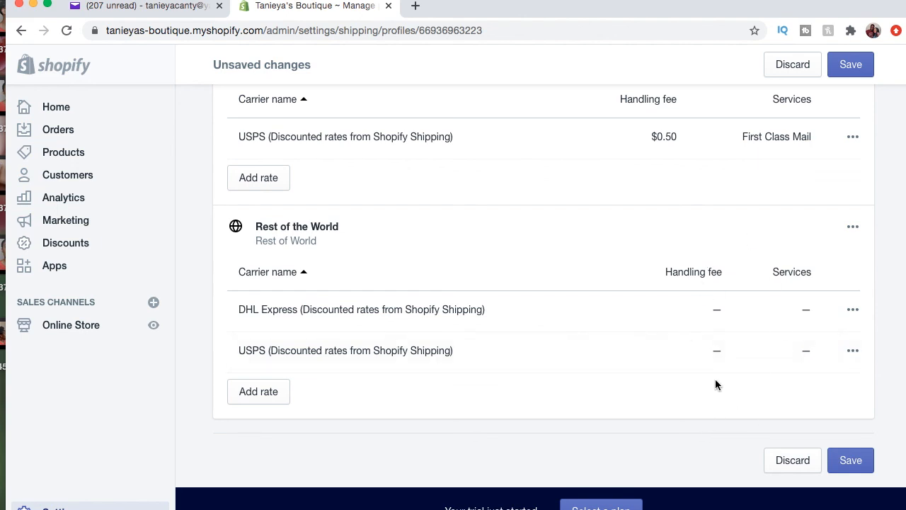
# - Save the shipping profile changes
pyautogui.click(852, 460)
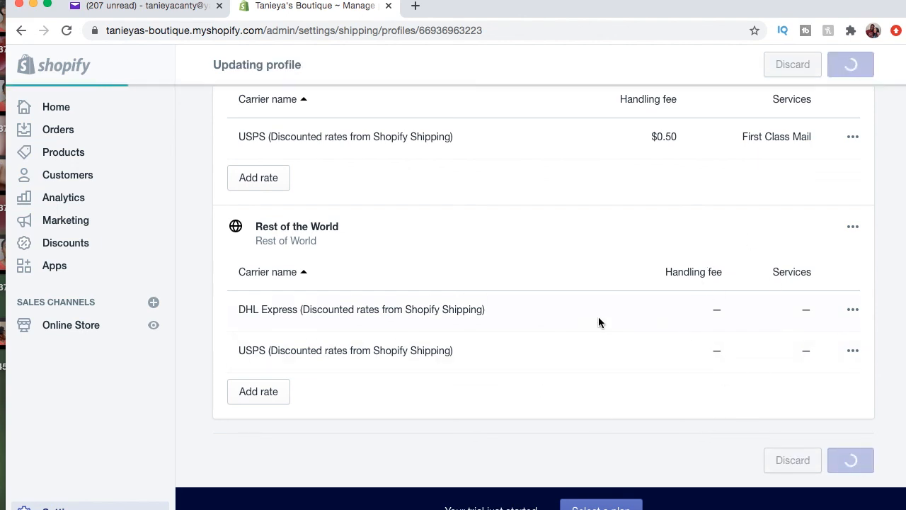